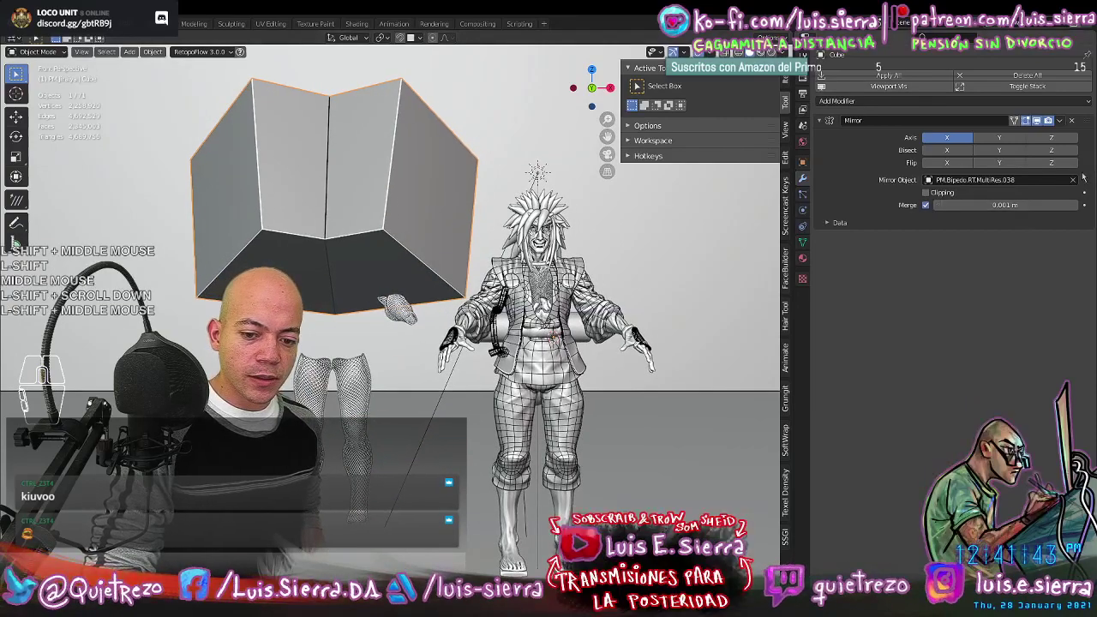
- Delete the existing mirrored cube and add a new cube mesh to the scene
left_click(1072, 180)
key("x")
left_click(458, 232)
middle_click_drag(458, 232, 396, 230, "shift")
key("shift+a")
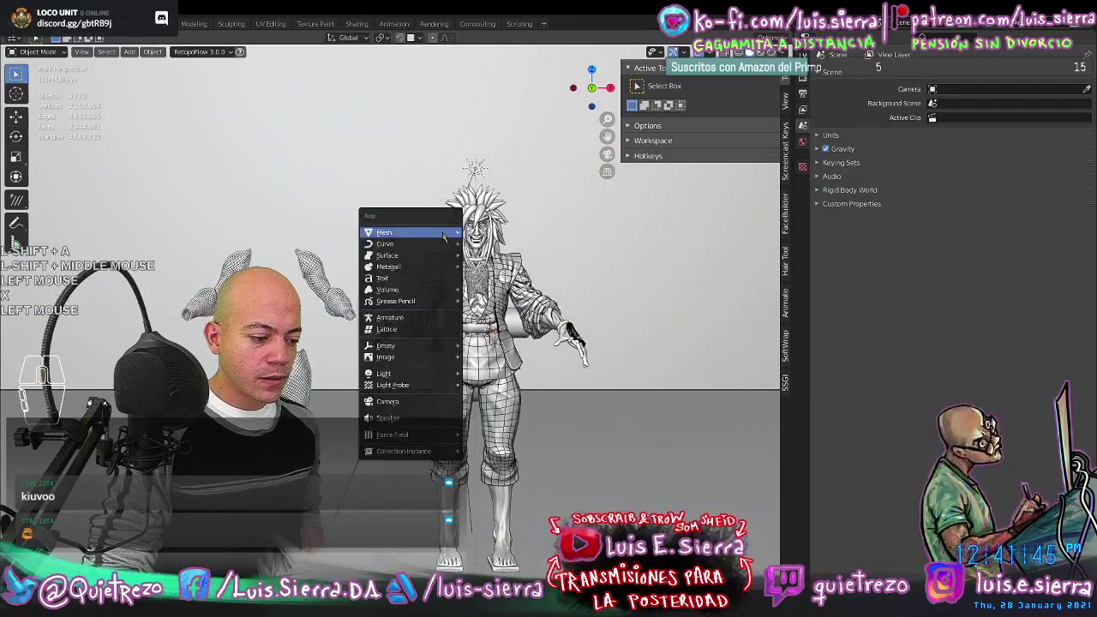
mouse_move(411, 233)
left_click(512, 243)
- Add a Mirror modifier to the new cube through Quick Favorites, and remove it from the cube
middle_click_drag(518, 394, 481, 359, "shift")
middle_click_drag(481, 359, 639, 303)
key("q")
left_click(639, 303)
middle_click_drag(582, 249, 564, 259, "shift")
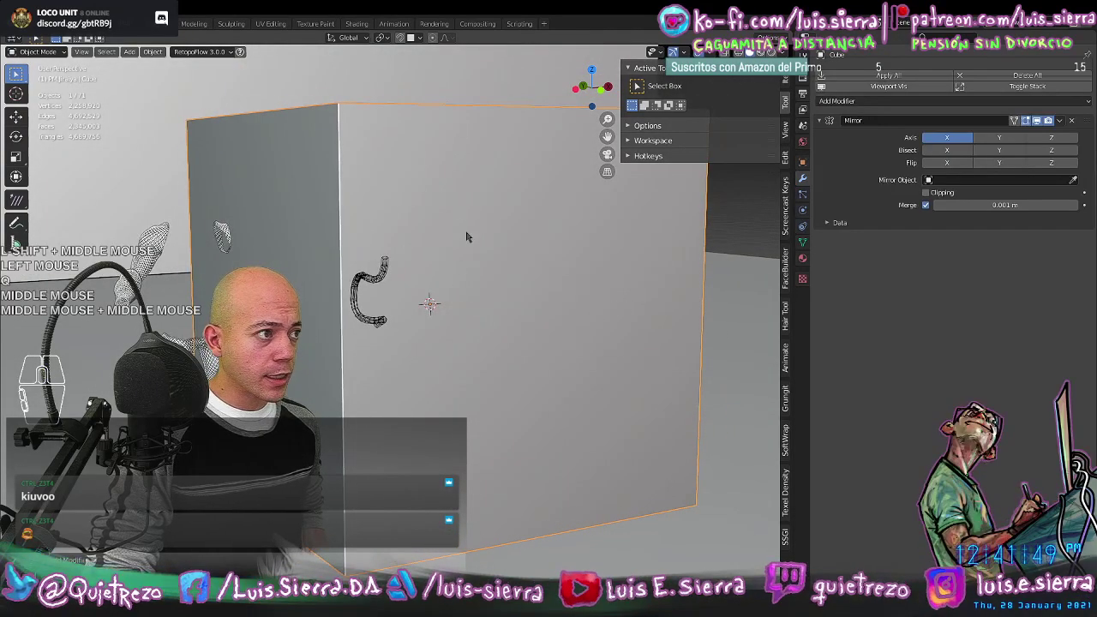
key("q")
key("Escape")
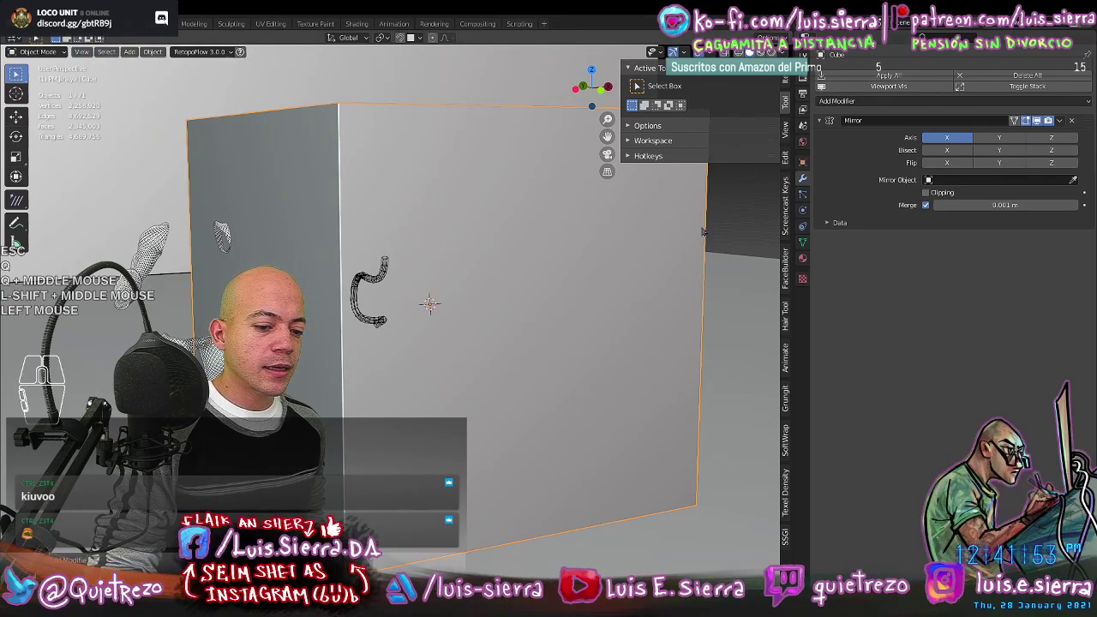
key("x")
middle_click_drag(624, 220, 448, 365, "shift")
scroll(448, 365, "down", 1, "shift")
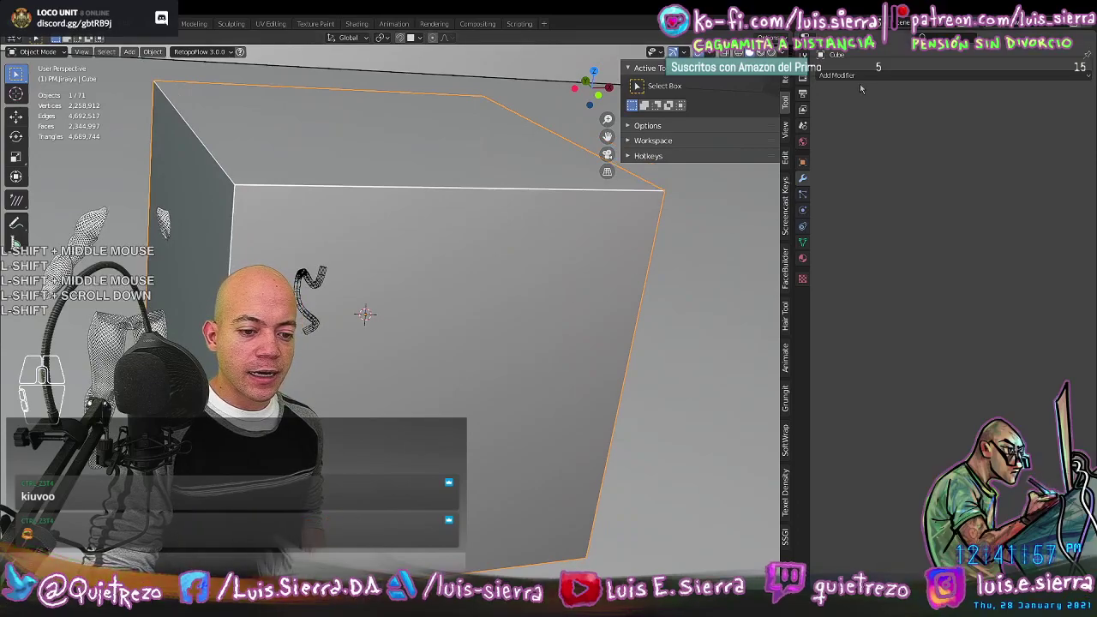
- Add a Mirror modifier to the cube from the full list of modifiers, and remove it
left_click(861, 76)
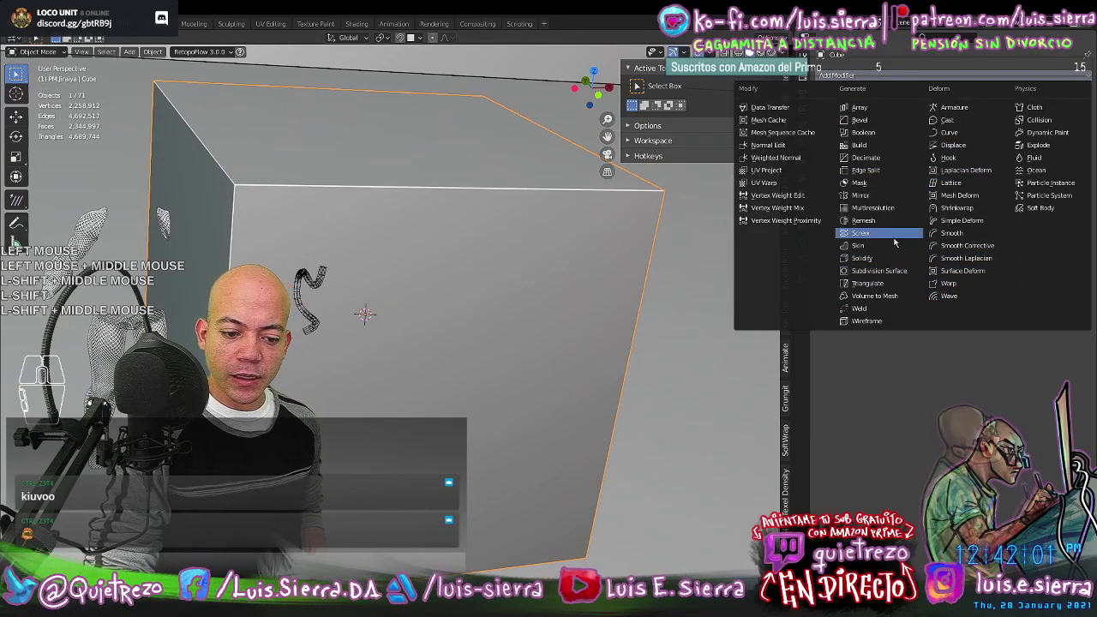
left_click(860, 194)
scroll(456, 325, "down", 3)
middle_click_drag(455, 342, 456, 323)
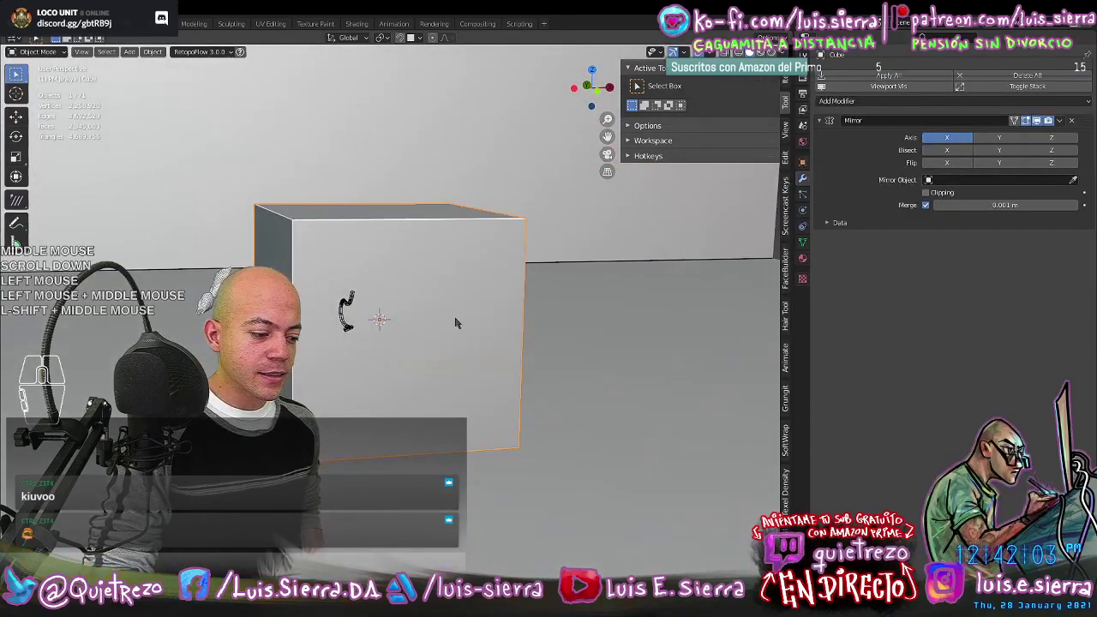
key("ctrl+z")
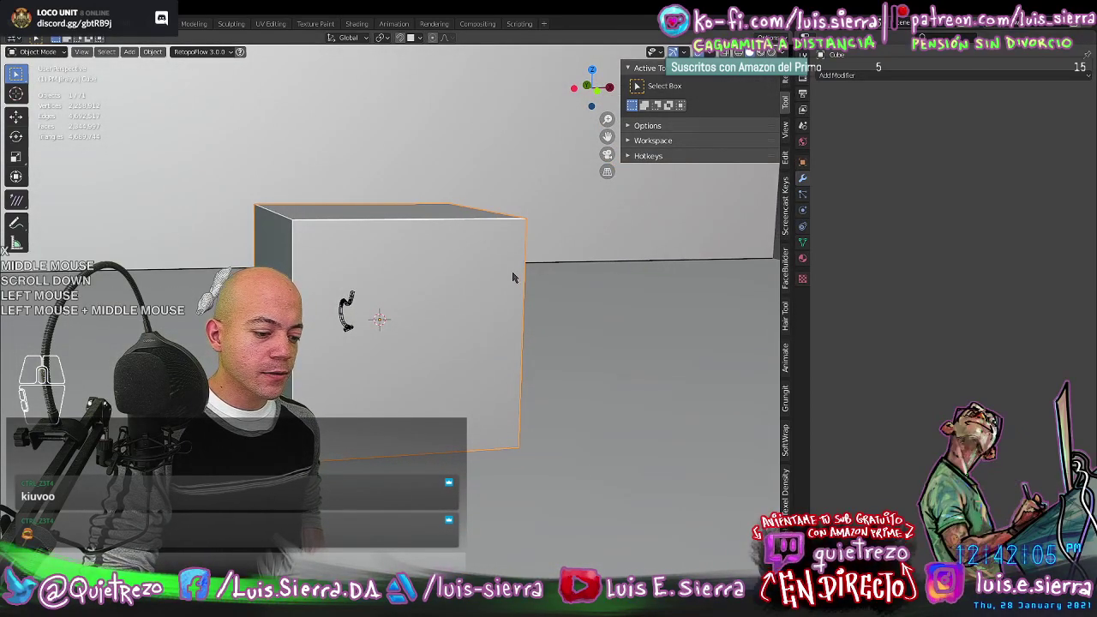
- Add the Mirror modifier from Quick Favorites once more, remove it, and review the favorites list
middle_click_drag(513, 273, 504, 299)
key("q")
left_click(508, 310)
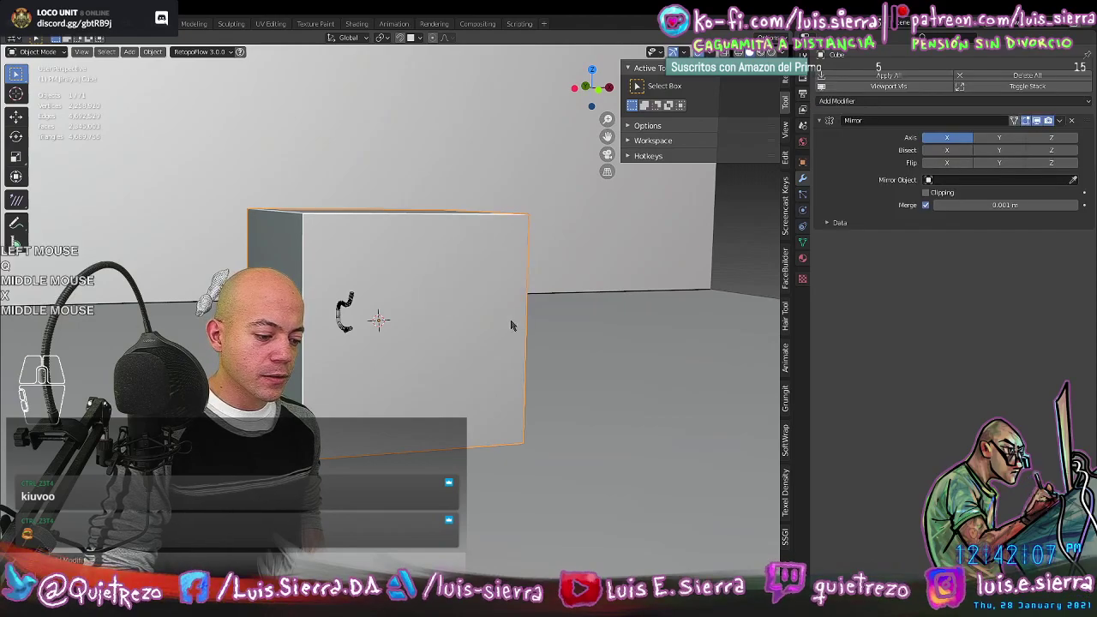
key("ctrl+z")
key("q")
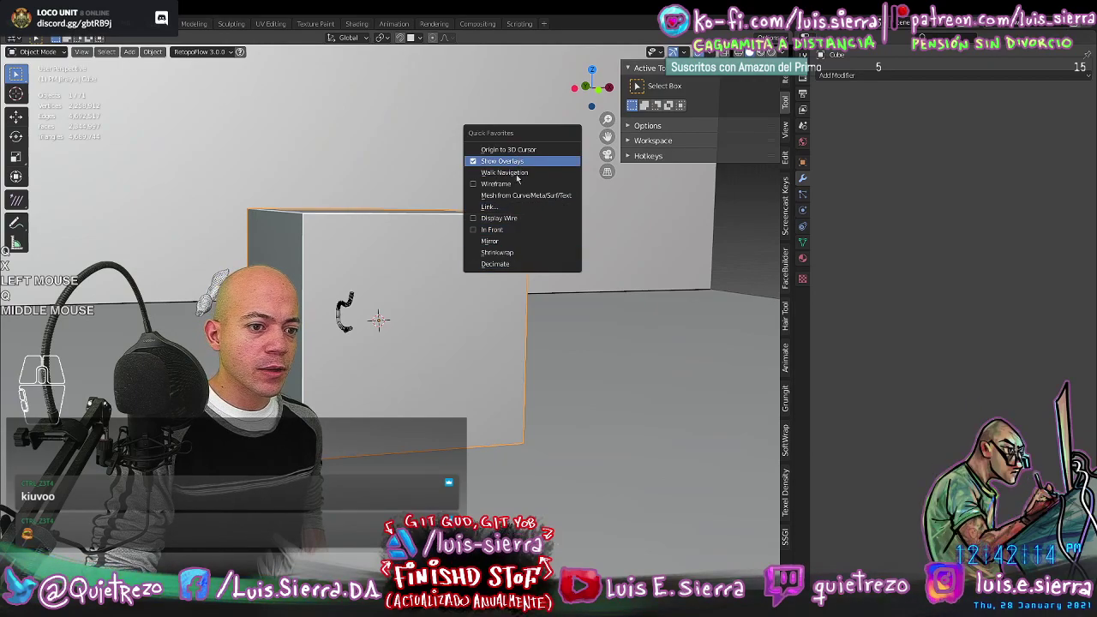
key("Escape")
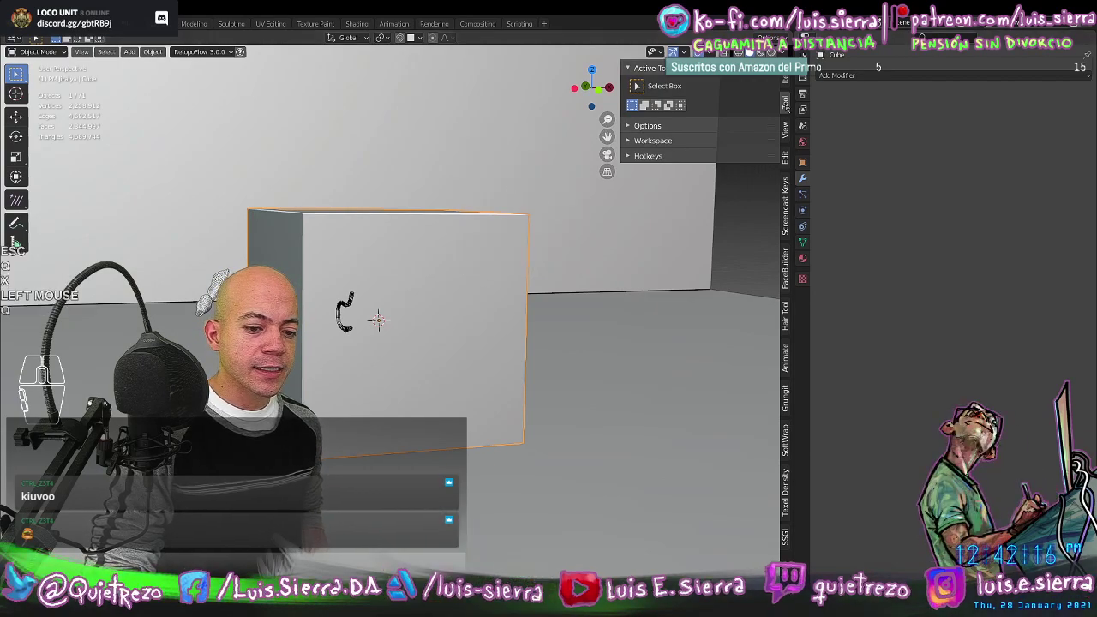
- Remove the Mirror modifier entry from Quick Favorites and check the favorites list
middle_click_drag(526, 232, 524, 236, "shift")
left_click(856, 76)
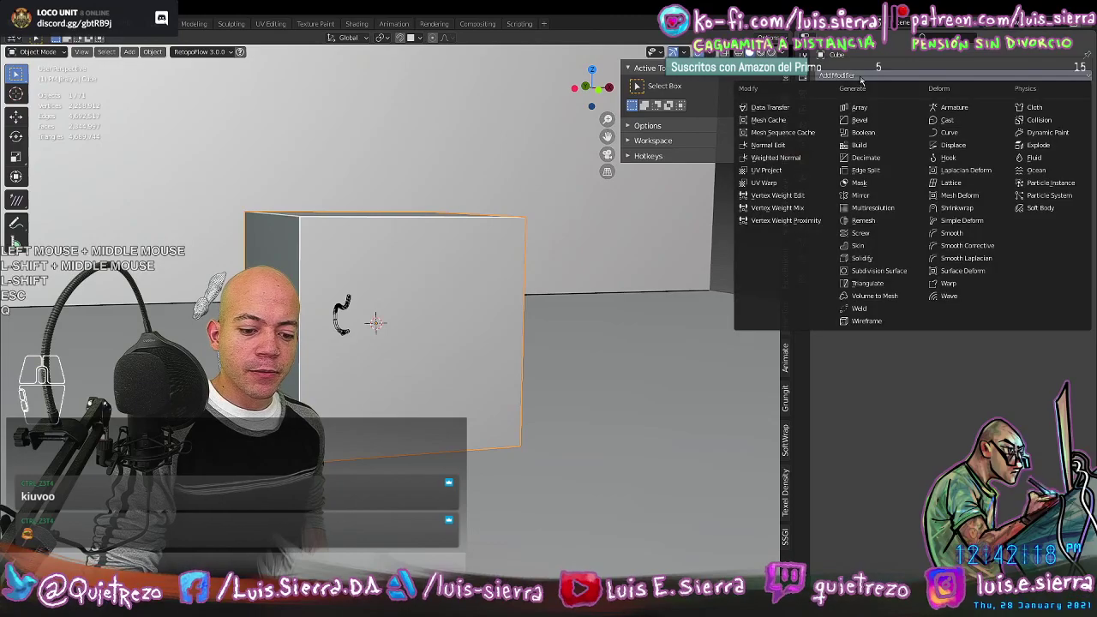
right_click(867, 197)
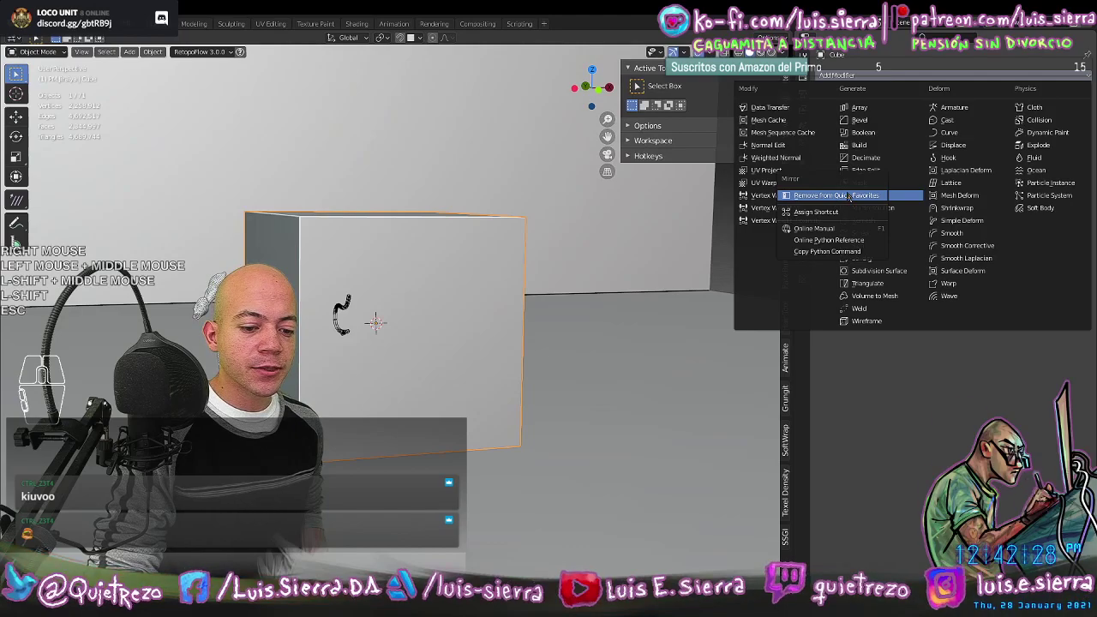
key("Escape")
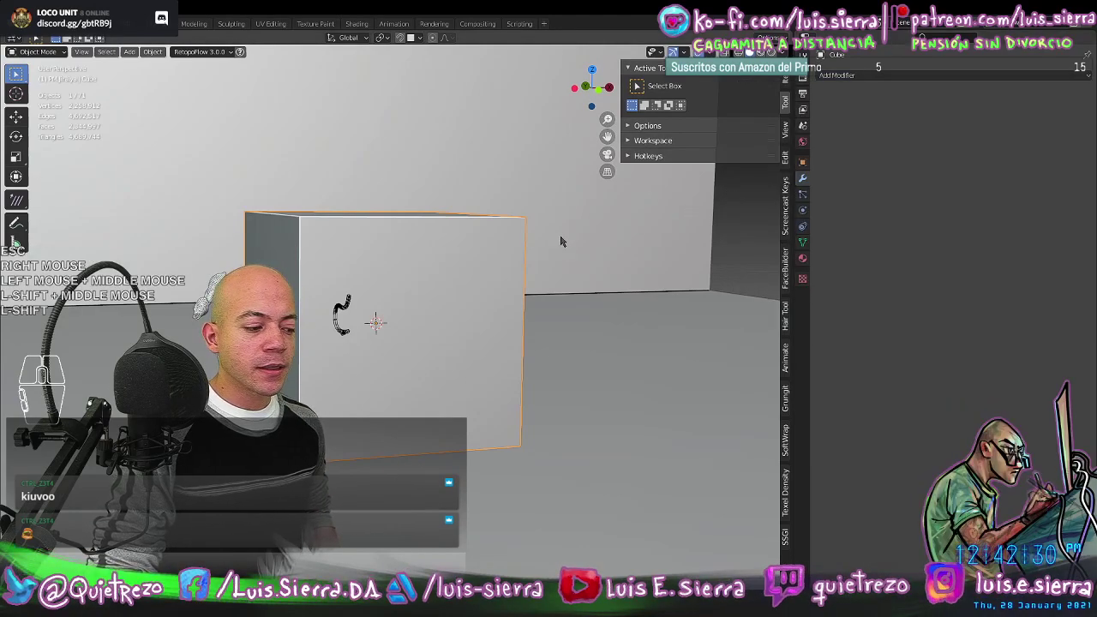
middle_click_drag(441, 240, 425, 247, "shift")
left_click(827, 76)
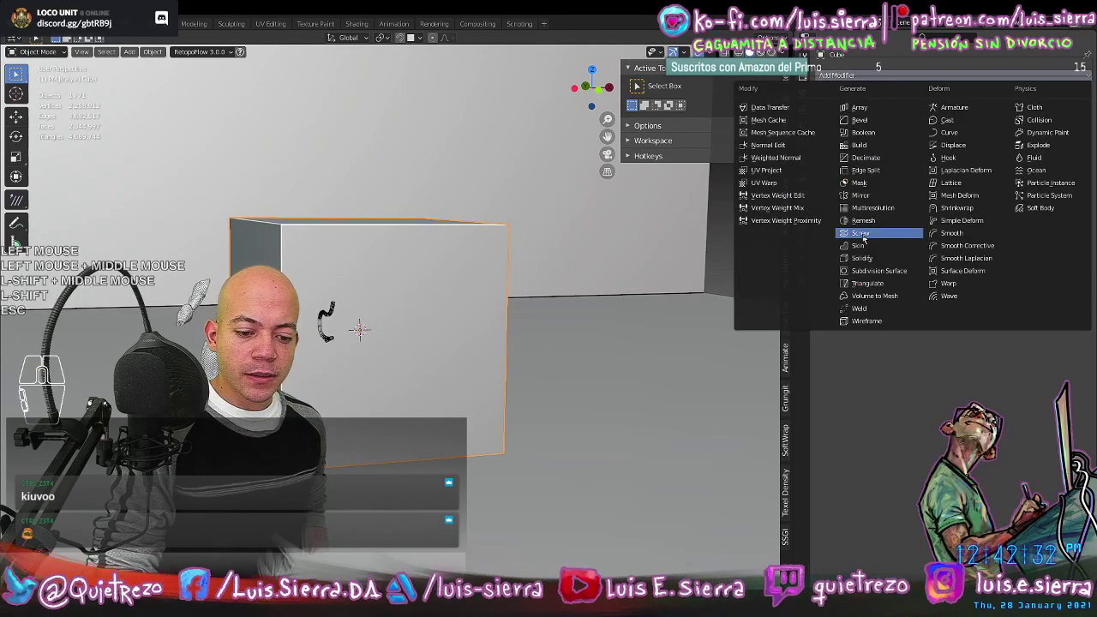
right_click(854, 196)
left_click(854, 199)
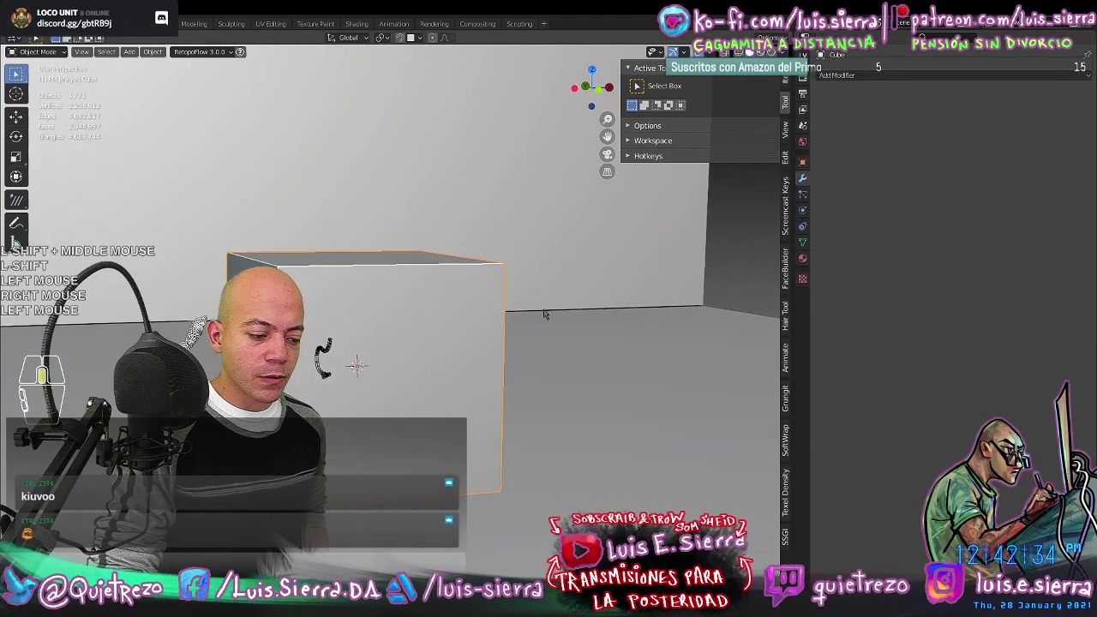
middle_click_drag(421, 335, 417, 318, "shift")
key("q")
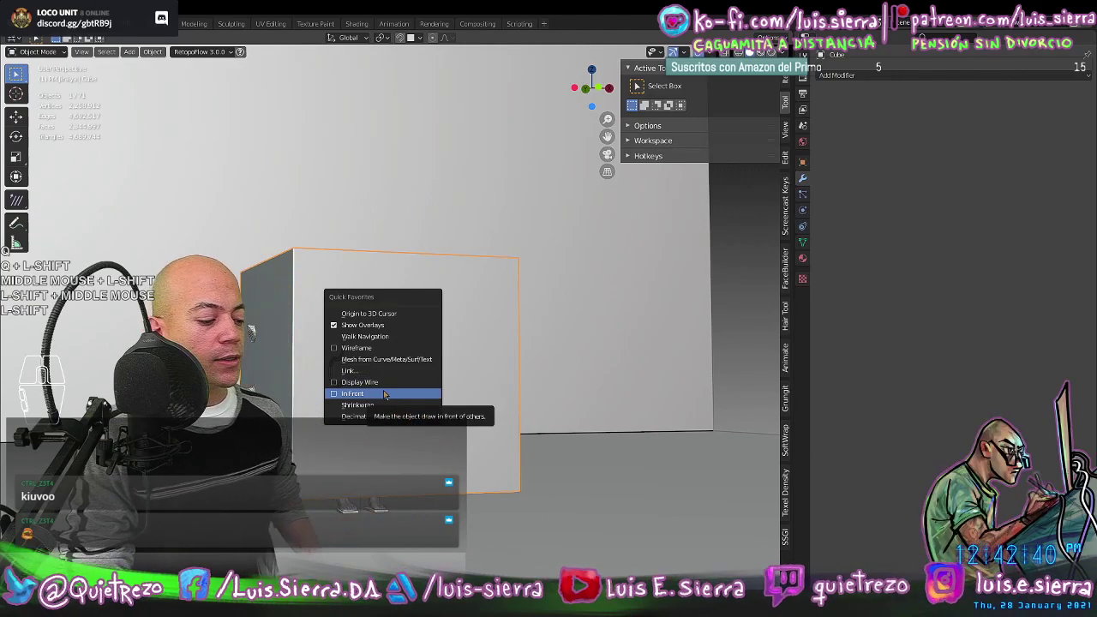
- Add the Mirror modifier from the Generate group to Quick Favorites
middle_click_drag(523, 328, 448, 385, "shift")
scroll(448, 384, "up", 1)
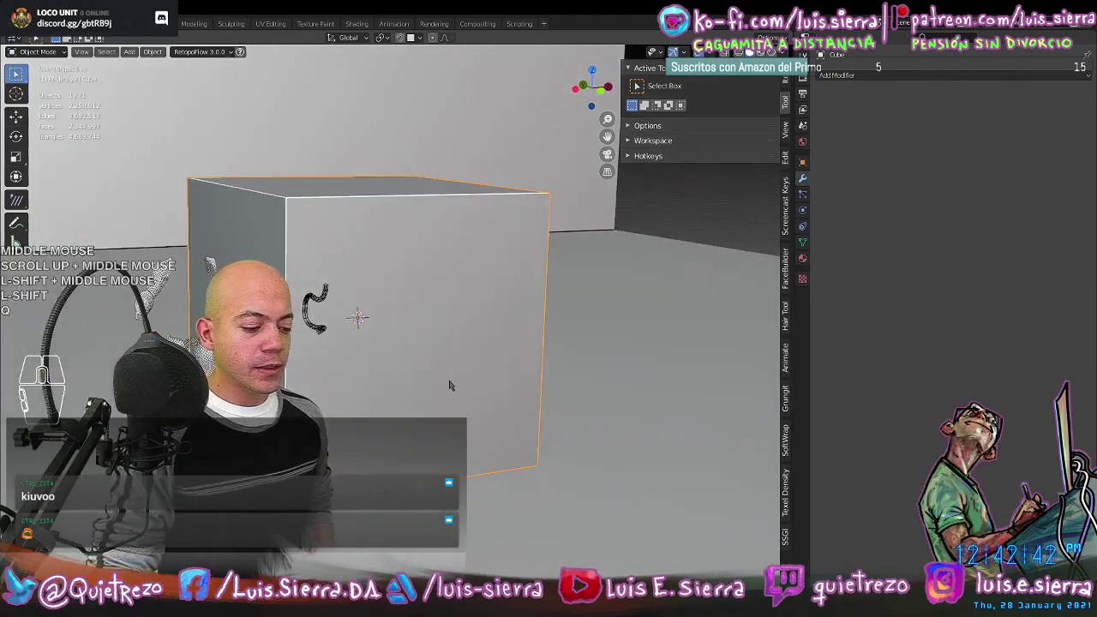
left_click(874, 77)
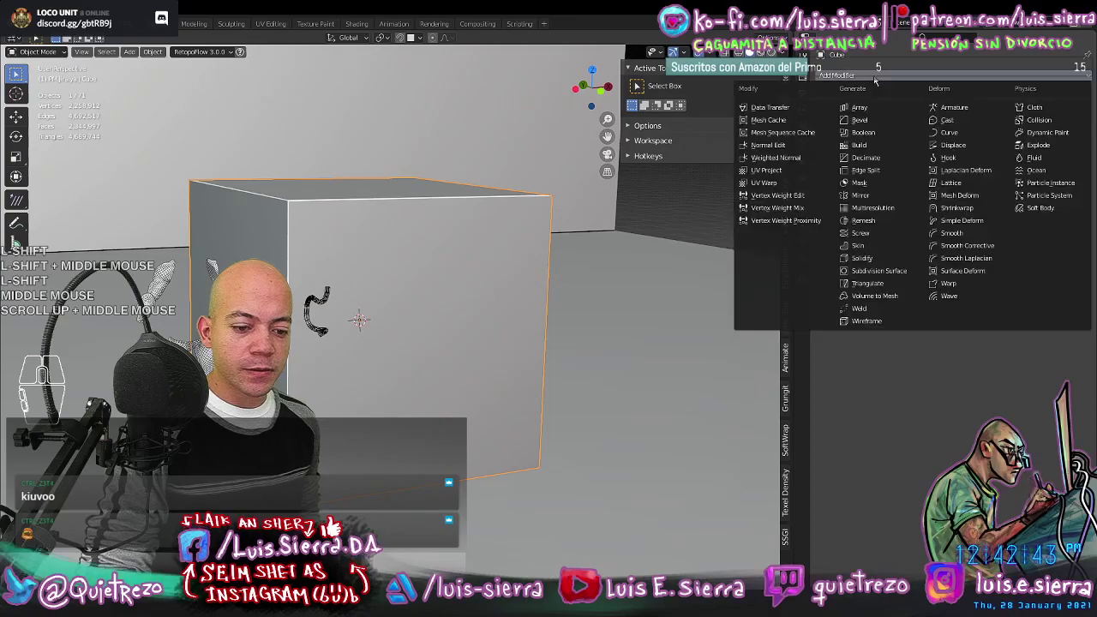
right_click(874, 199)
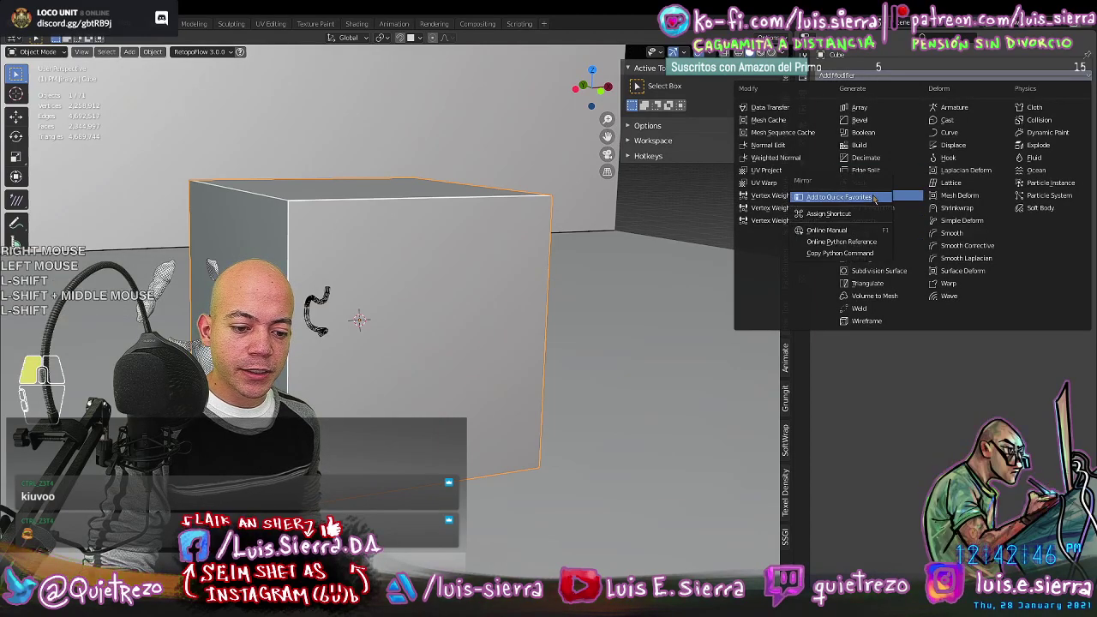
left_click(874, 199)
- Apply a Mirror modifier to the cube using the Quick Favorites entry
key("q")
middle_click_drag(499, 348, 494, 389)
left_click(452, 316)
scroll(471, 401, "down", 2)
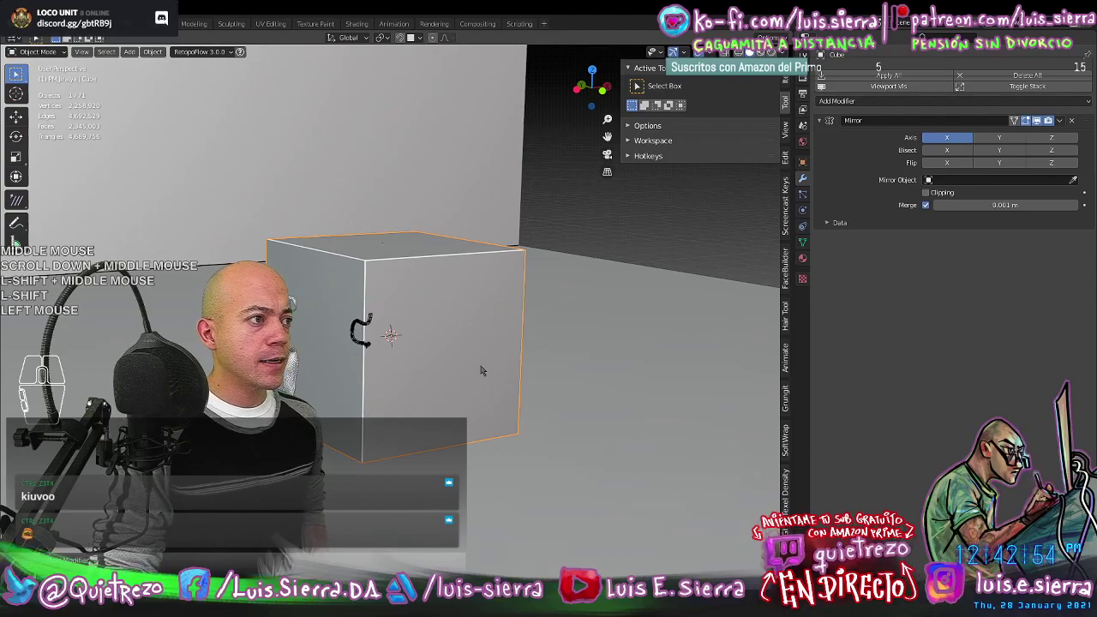
- Switch the cube back and forth between Object Mode and Edit Mode
middle_click_drag(480, 370, 433, 264)
key("Tab")
key("Tab")
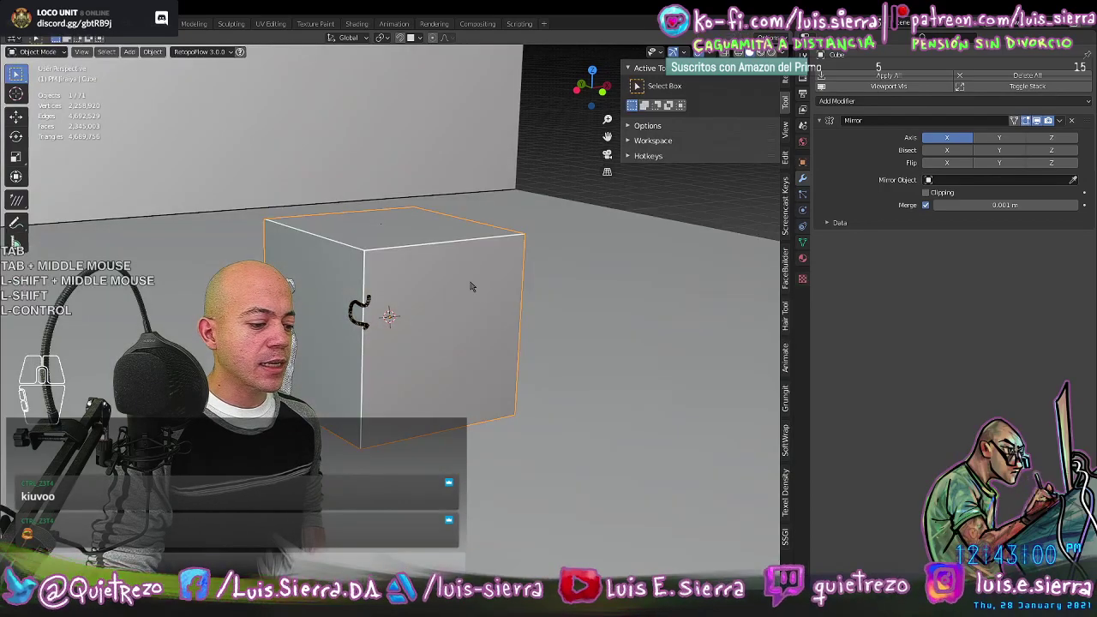
key("Tab")
key("Tab")
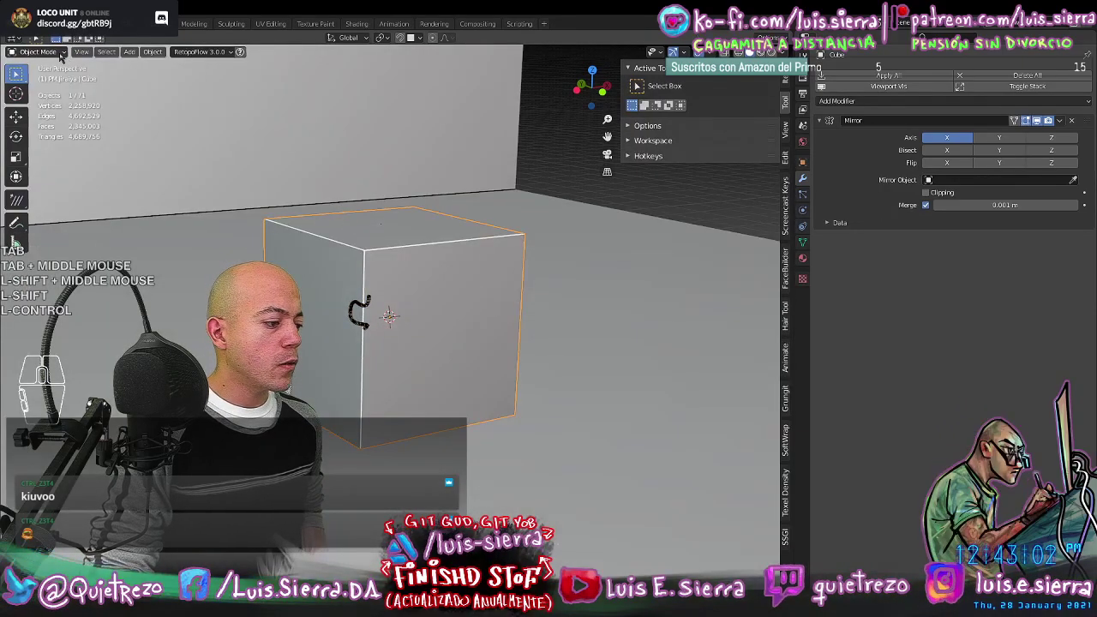
left_click(61, 52)
left_click(37, 77)
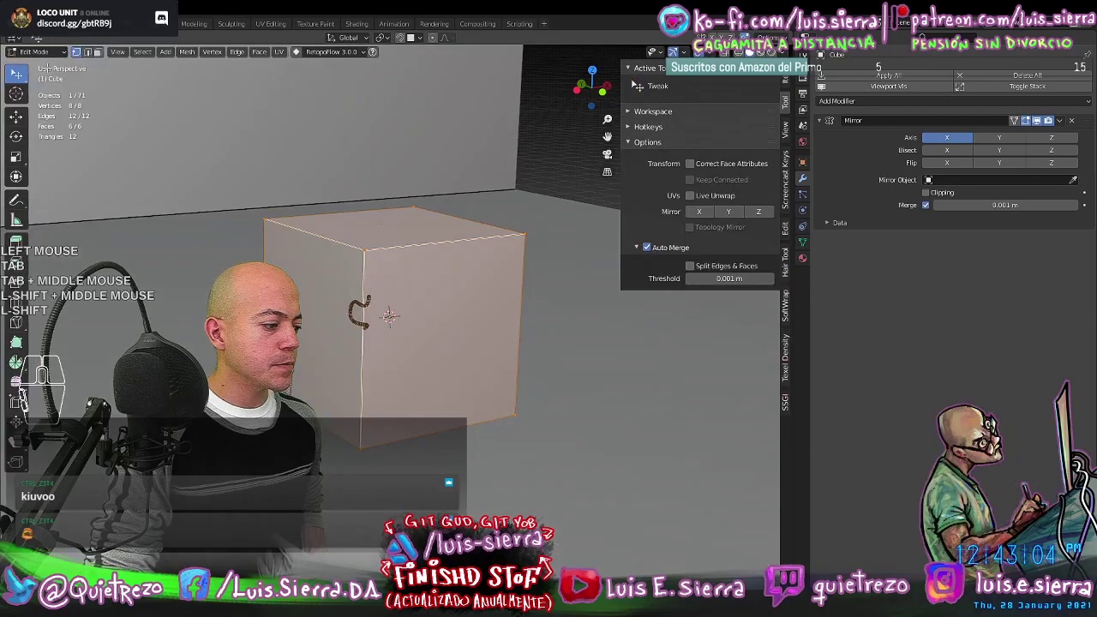
left_click(49, 53)
left_click(47, 65)
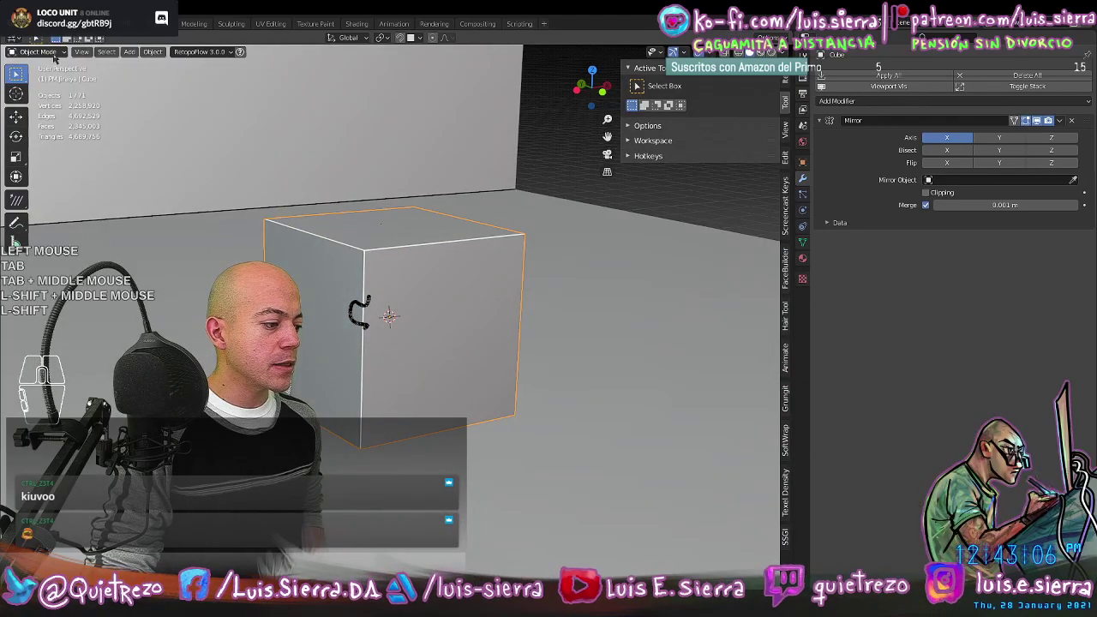
left_click(51, 53)
left_click(54, 78)
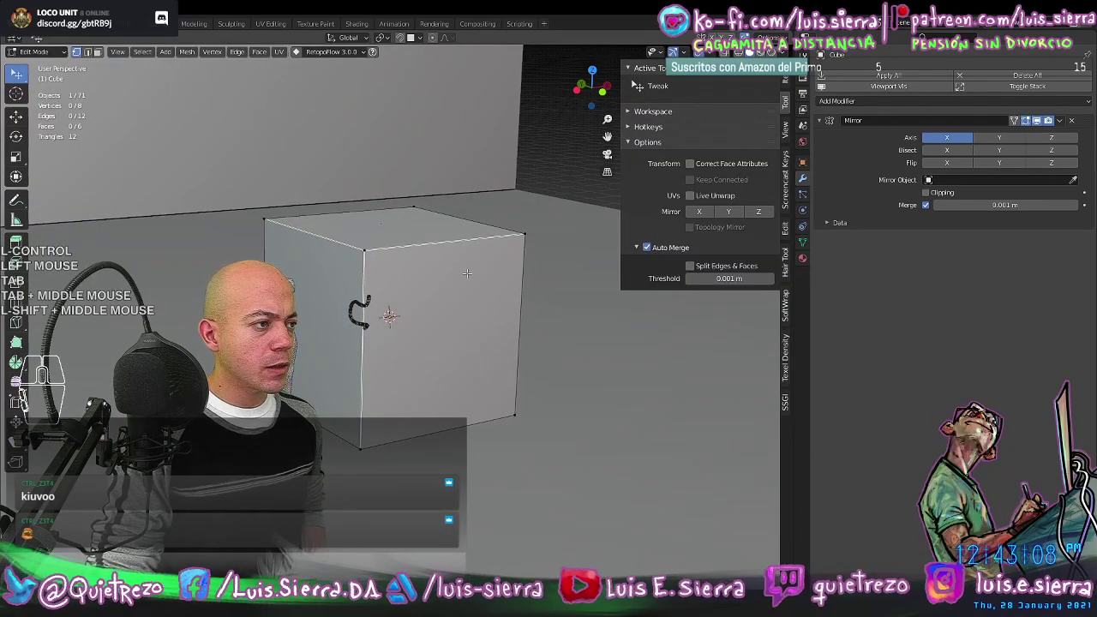
- Enter Edit Mode on the cube and enable Clip for its Mirror modifier through Quick Favorites
key("ctrl+Tab")
key("ctrl+Tab")
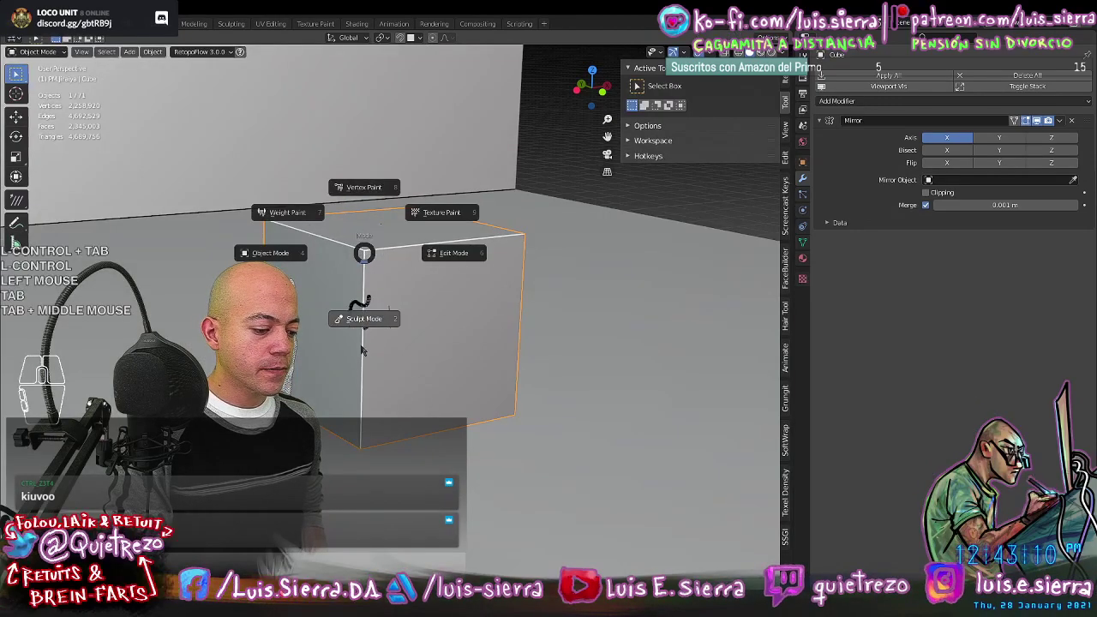
key("ctrl+Tab")
left_click(507, 305)
mouse_move(532, 303)
middle_mouse_down("shift")
mouse_move(396, 274)
mouse_move(403, 296)
middle_mouse_up("shift")
key("alt+a")
key("q")
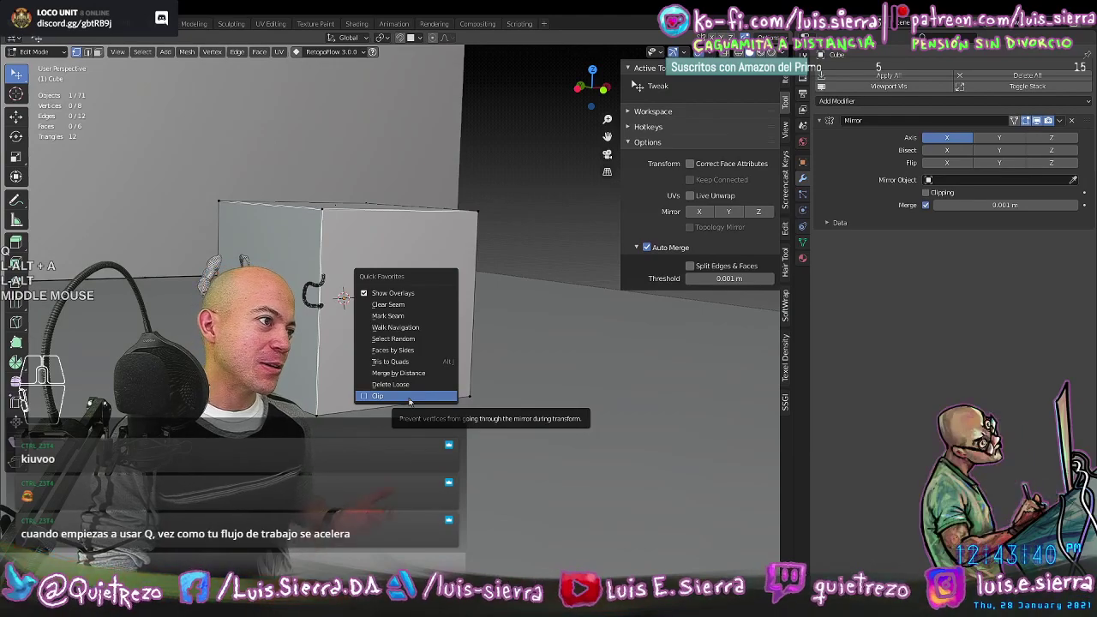
left_click(409, 399)
- Select the whole cube mesh and move it sideways so its inner side sits against the mirror plane
key("a")
middle_click_drag(440, 382, 404, 369)
scroll(404, 369, "up", 1)
key("g")
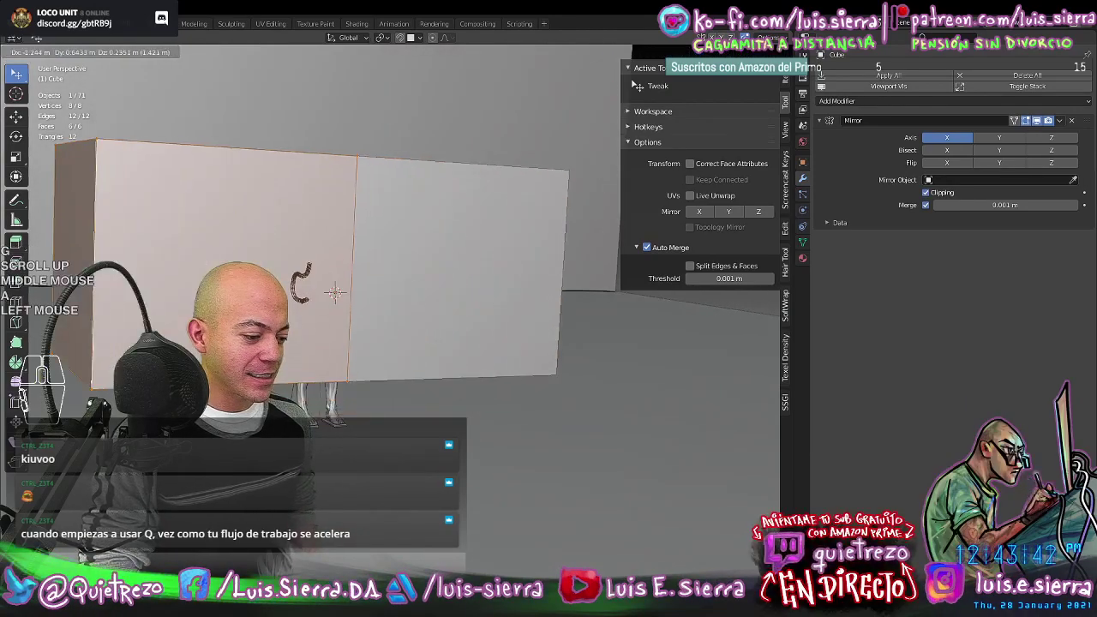
left_click(184, 342)
middle_click_drag(184, 342, 299, 334)
middle_click_drag(300, 334, 364, 304)
key("g")
left_click(339, 309)
- Bevel all the edges of the selected cube mesh and return to Object Mode
key("ctrl+b")
middle_click_drag(364, 304, 335, 304)
key("Tab")
mouse_move(345, 264)
middle_mouse_down()
mouse_move(354, 306)
mouse_move(341, 248)
middle_mouse_up()
middle_click_drag(341, 249, 399, 212, "shift")
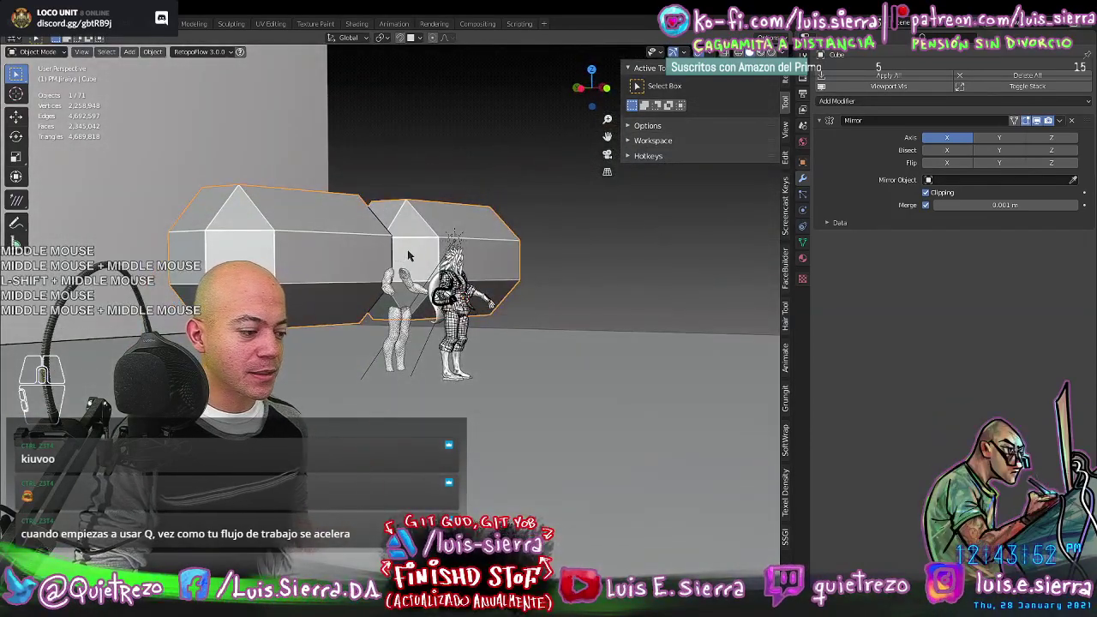
- Reopen the beveled mesh in Edit Mode and check the Clip option in Quick Favorites
key("Tab")
scroll(426, 274, "up", 3)
middle_click_drag(408, 256, 429, 299)
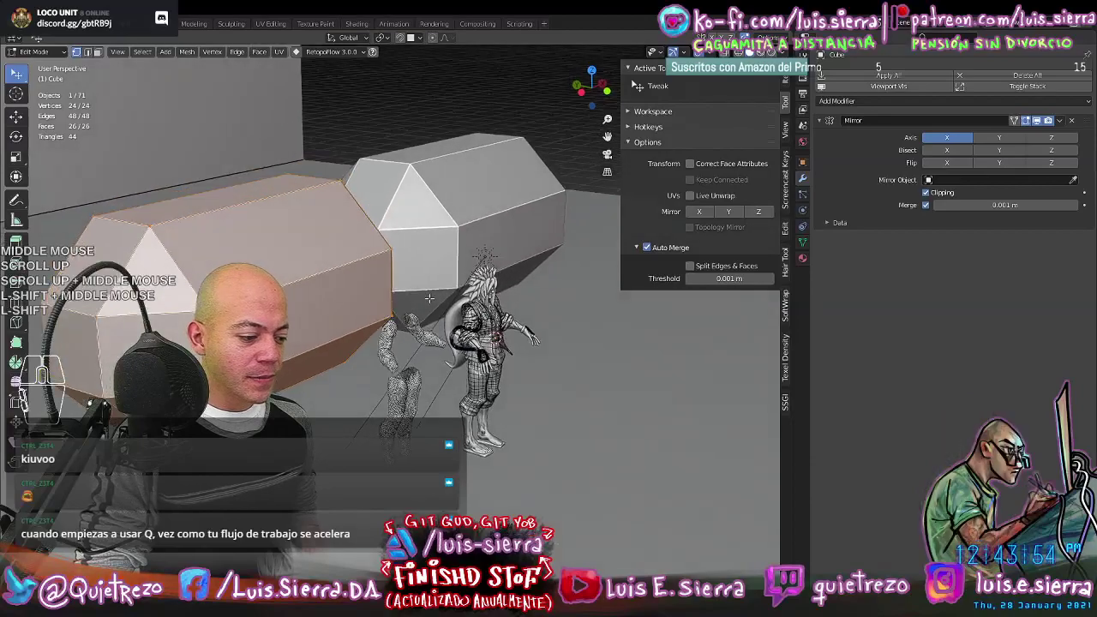
key("q")
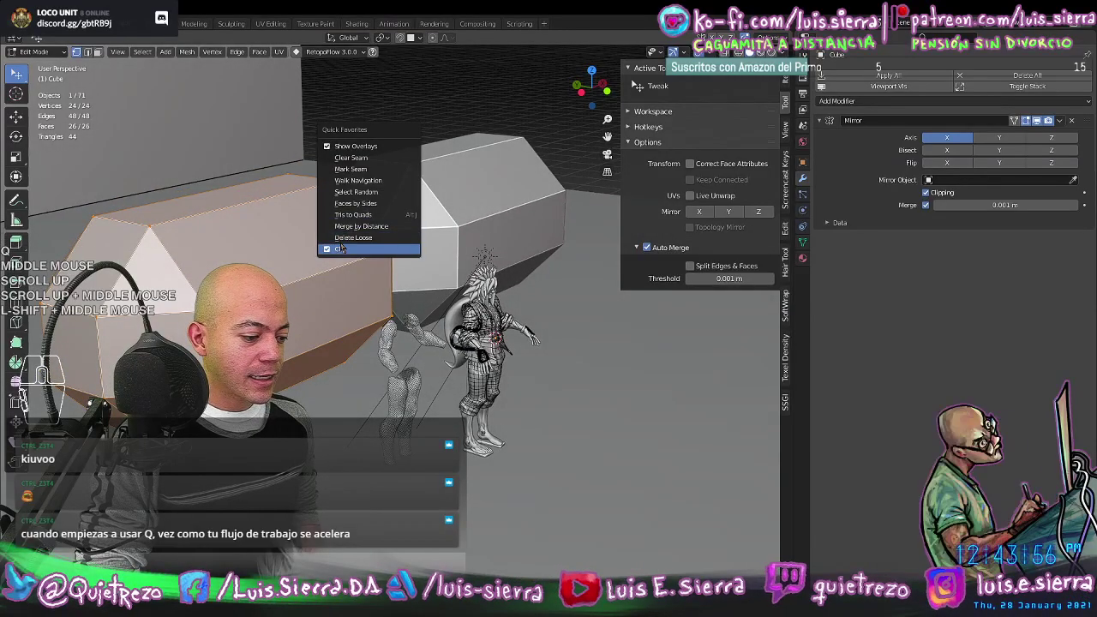
middle_click_drag(454, 248, 421, 288, "shift")
middle_click_drag(421, 288, 402, 292)
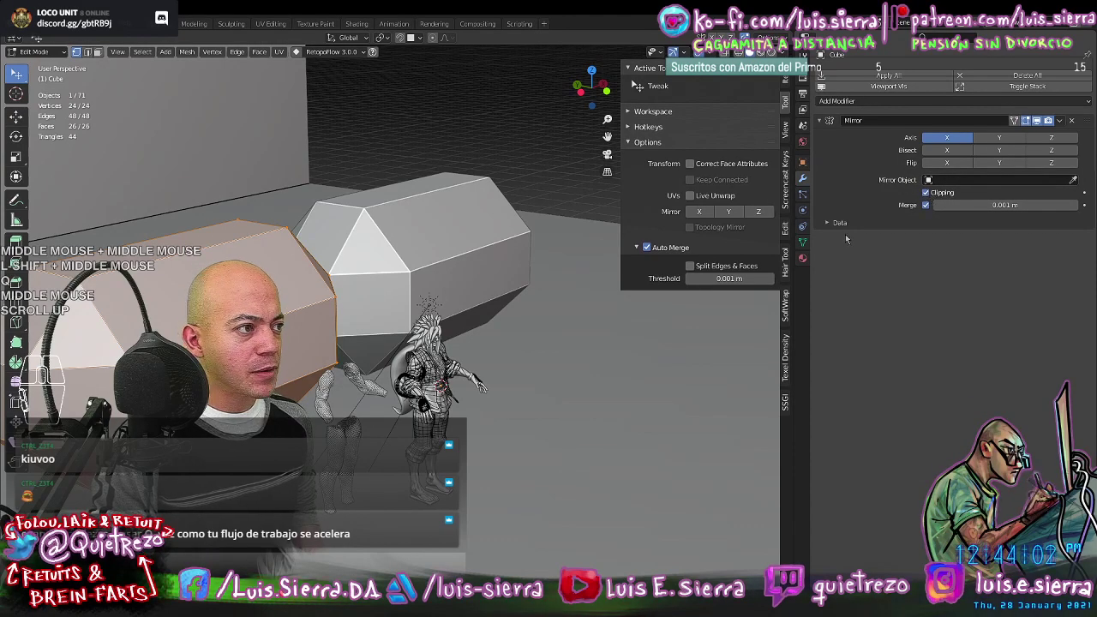
- Select the four inner-side vertices of the cube in X-ray view and try moving them off the mirror plane with clipping on
middle_click_drag(479, 266, 351, 264)
key("alt+z")
left_click(347, 264)
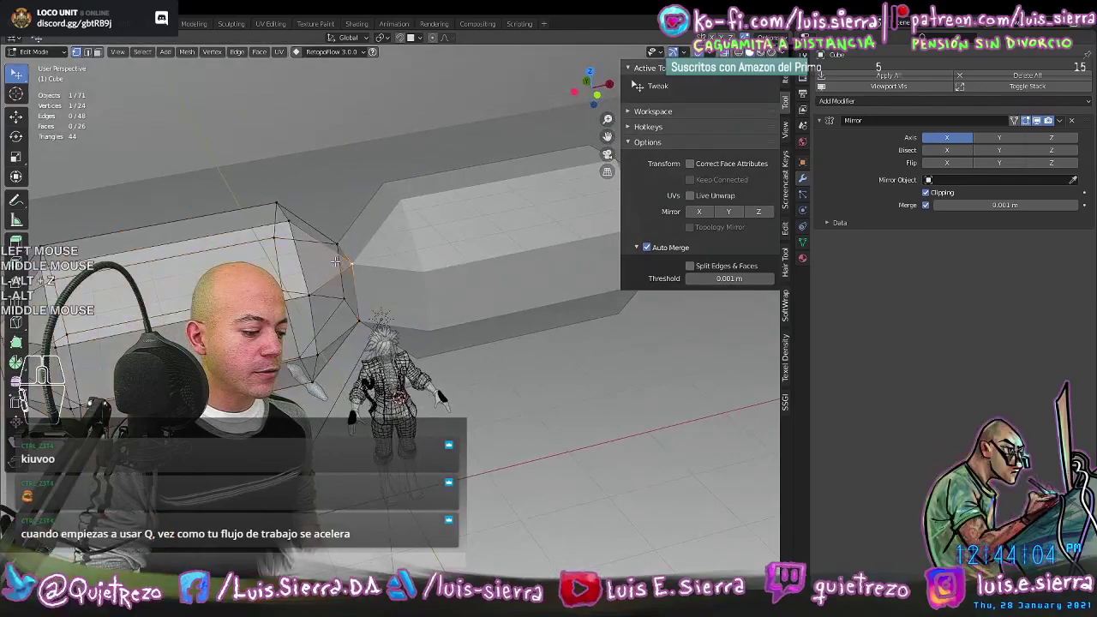
left_click(336, 247, "shift")
left_click(344, 298, "shift")
left_click(358, 320, "shift")
scroll(388, 356, "down", 2)
middle_click_drag(355, 320, 318, 347, "shift")
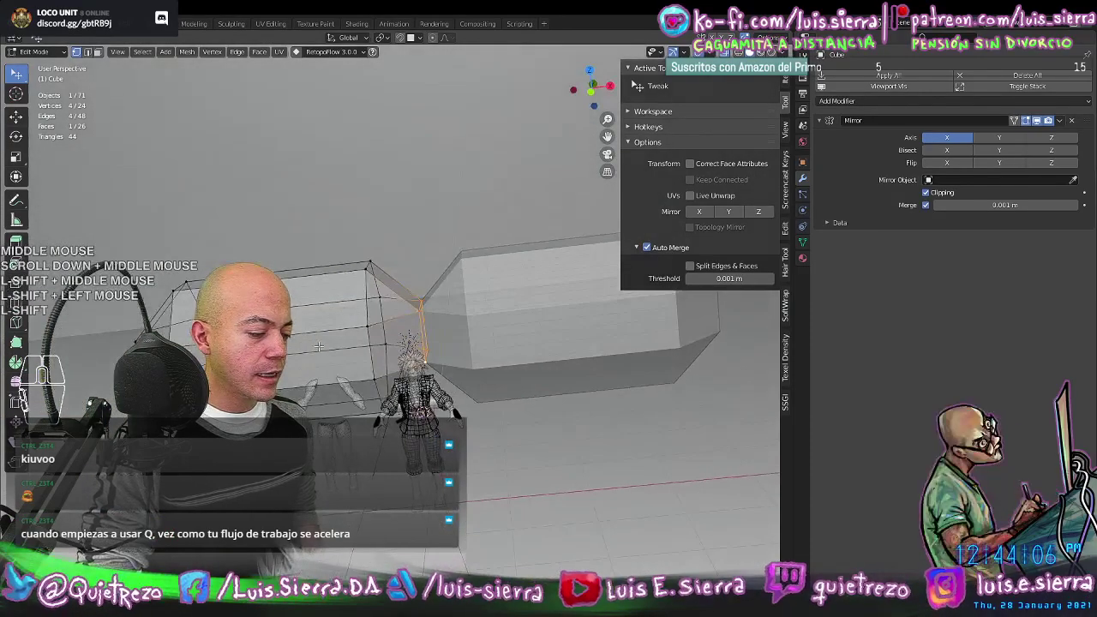
key("g")
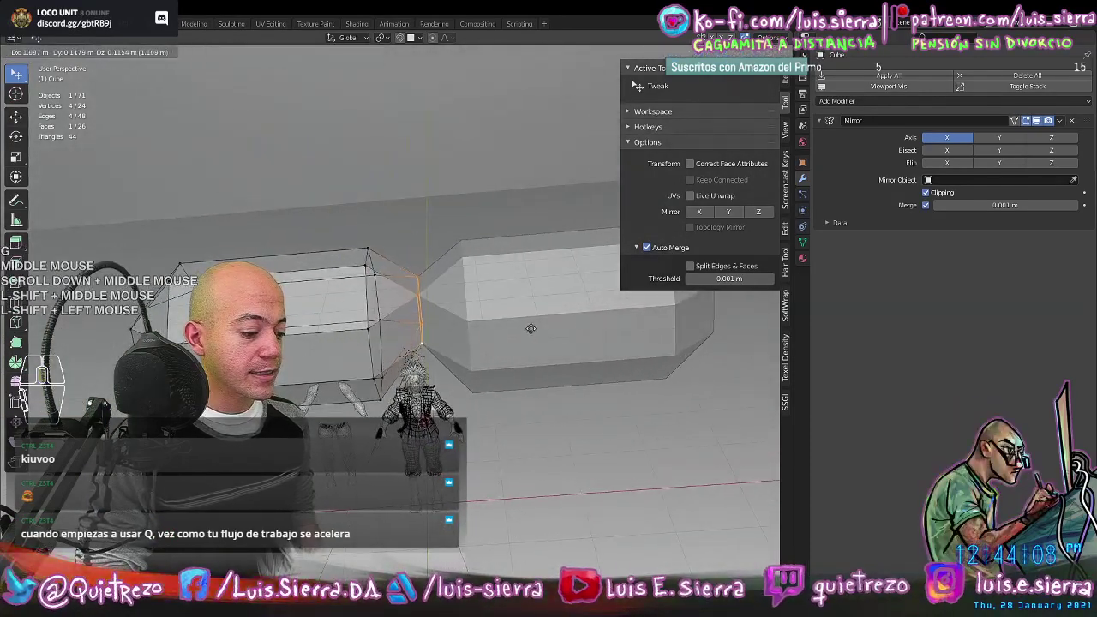
key("Escape")
key("g")
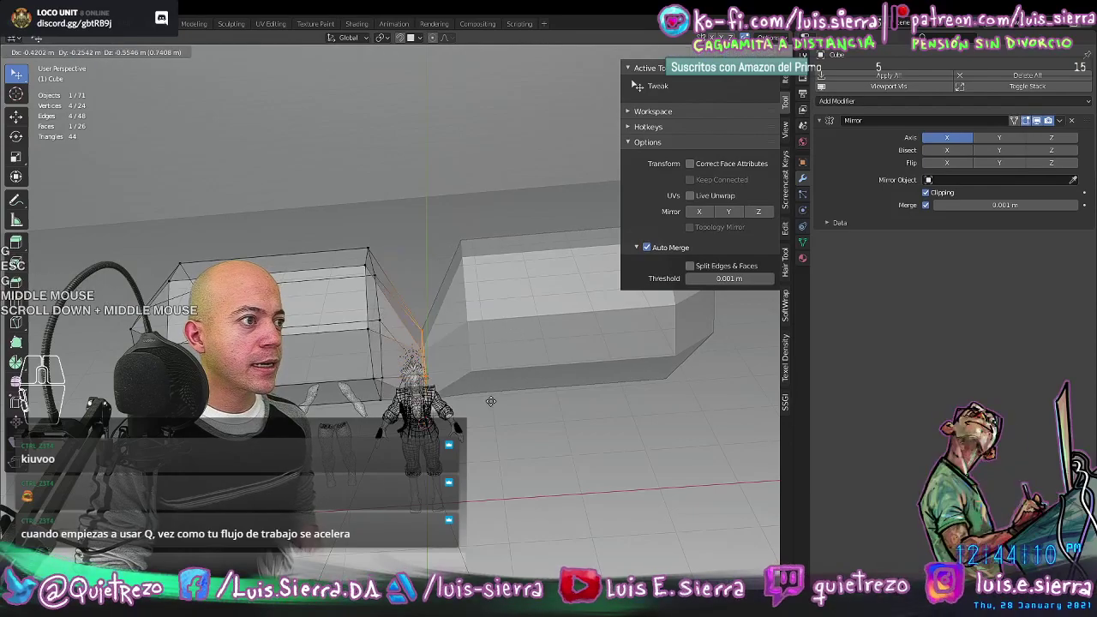
key("Escape")
middle_click_drag(490, 401, 440, 341)
key("g")
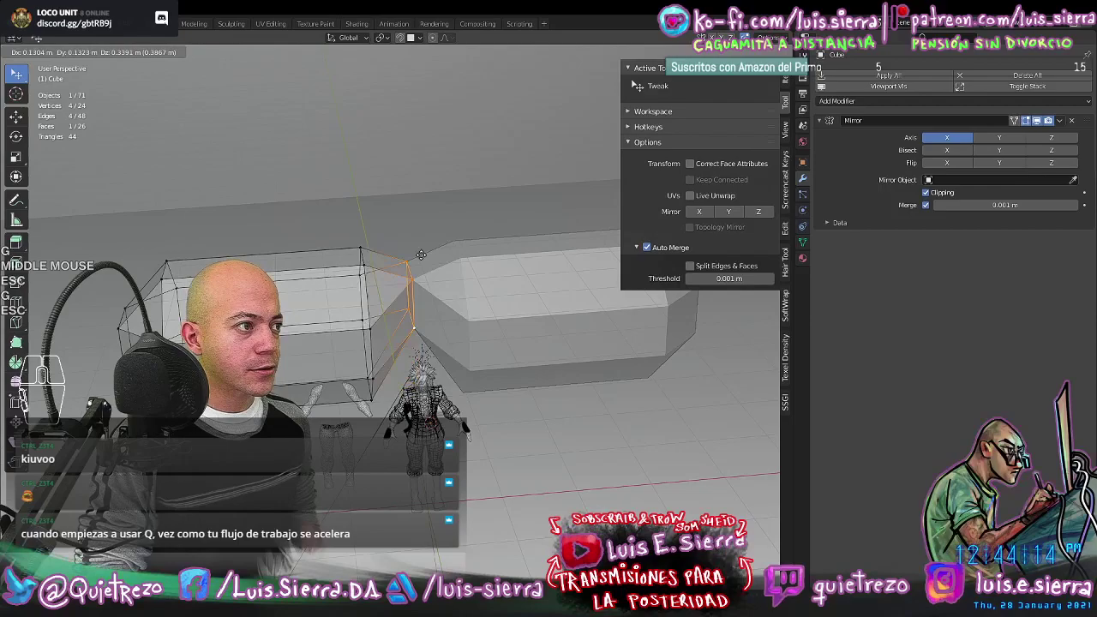
key("Escape")
- Select the vertical edge loop next to the cube's inner side and try to move it away from the mirror plane
middle_click_drag(399, 319, 420, 327)
left_click(371, 324, "alt")
key("g")
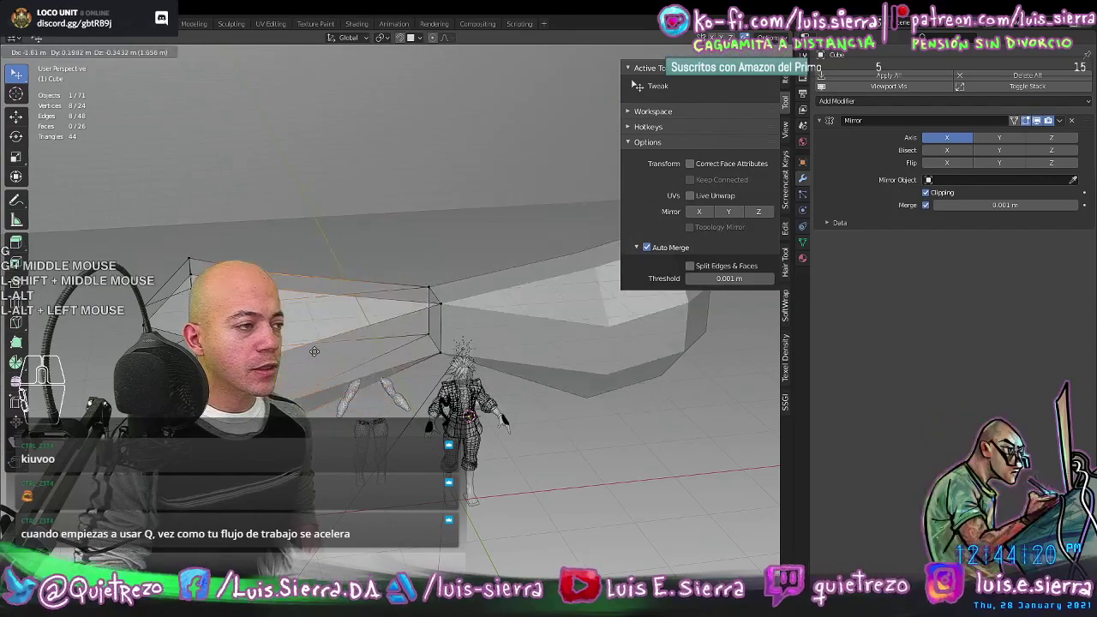
left_click(304, 326)
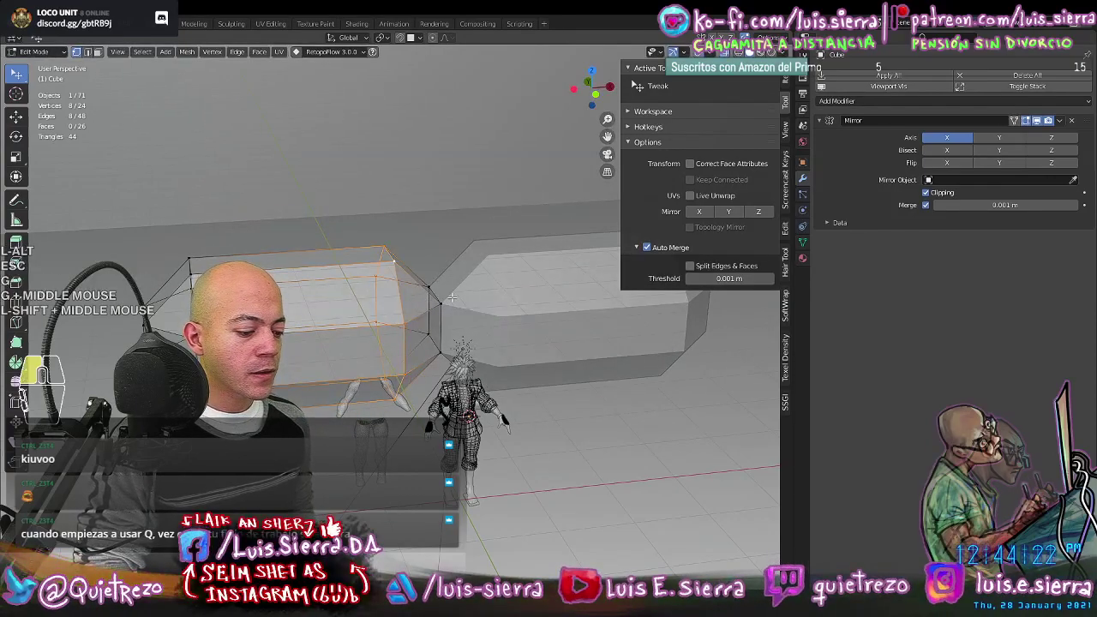
- Select the four inner-side vertices, disable Clip through Quick Favorites, and move them away from the mirror plane
middle_click_drag(451, 298, 423, 319)
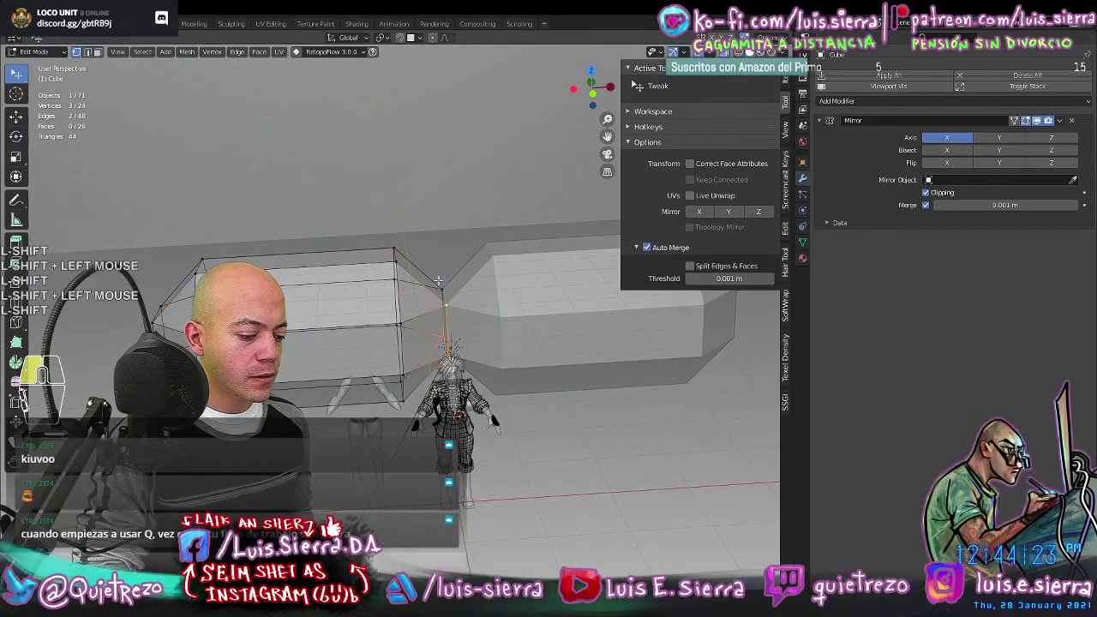
left_click(439, 281, "shift")
key("Escape")
middle_click_drag(441, 287, 475, 299)
scroll(476, 298, "up", 2)
middle_click_drag(475, 298, 425, 326, "shift")
key("q")
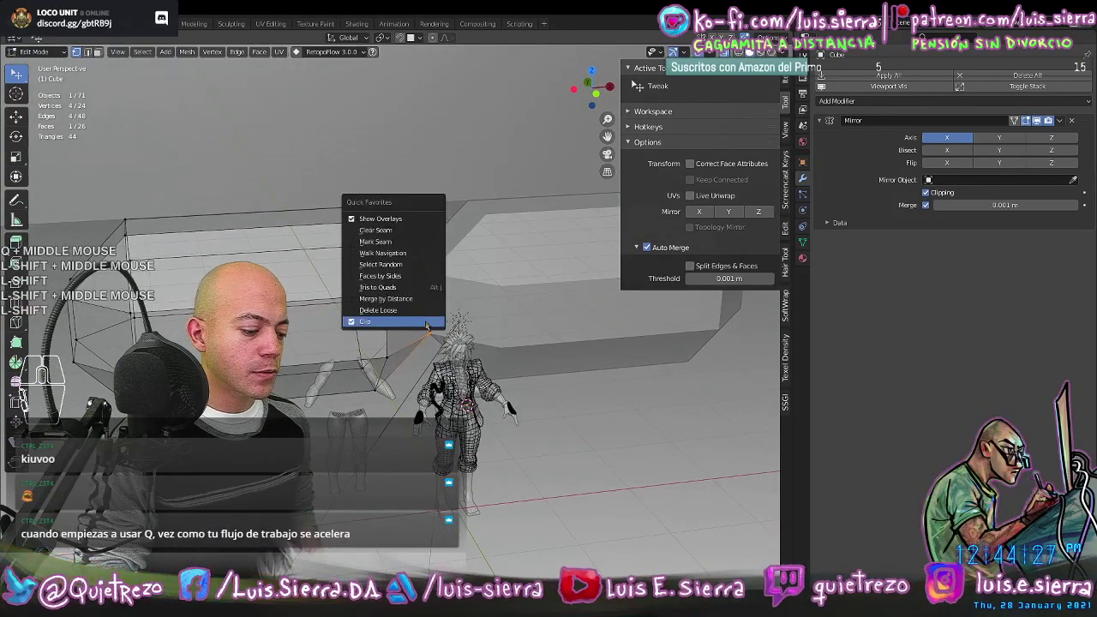
left_click(426, 323)
key("g")
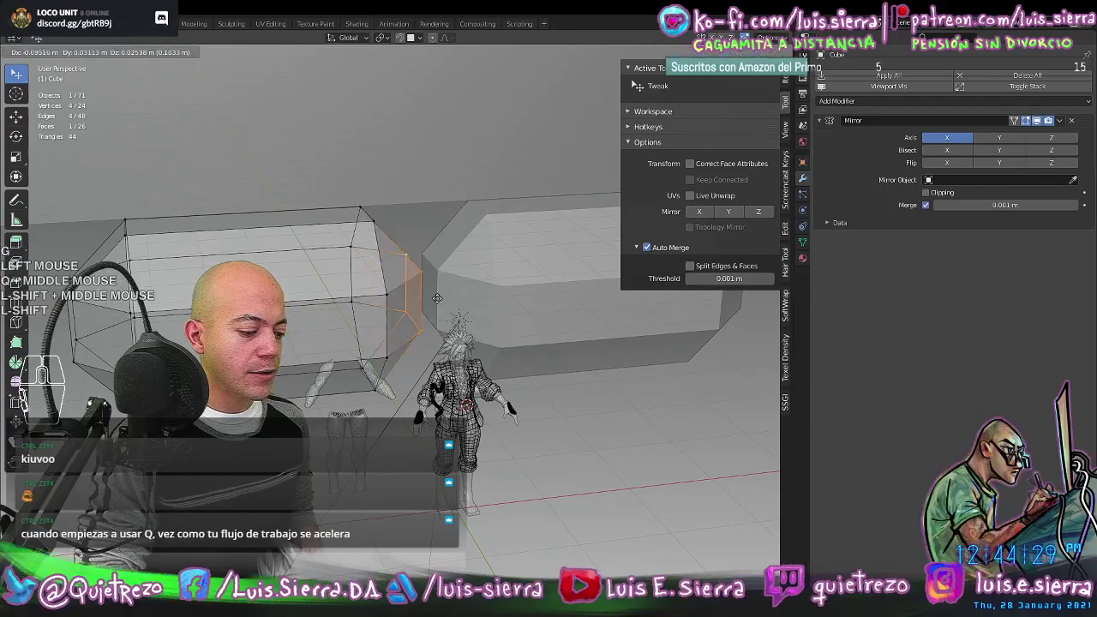
left_click(437, 297)
- Delete the selected geometry on the cube's inner side and fill the selected edge loop with a face
key("x")
left_click(439, 302)
mouse_move(439, 301)
middle_mouse_down()
mouse_move(396, 320)
mouse_move(416, 309)
mouse_move(368, 368)
middle_mouse_up()
scroll(395, 319, "down", 3)
left_click(388, 298, "alt")
key("f")
- Delete the mirrored cube in Object Mode with X-ray off, and reset the 3D cursor to the world origin
key("Tab")
key("alt+z")
scroll(445, 351, "up", 4)
middle_click_drag(523, 351, 495, 325, "shift")
key("x")
left_click(494, 325)
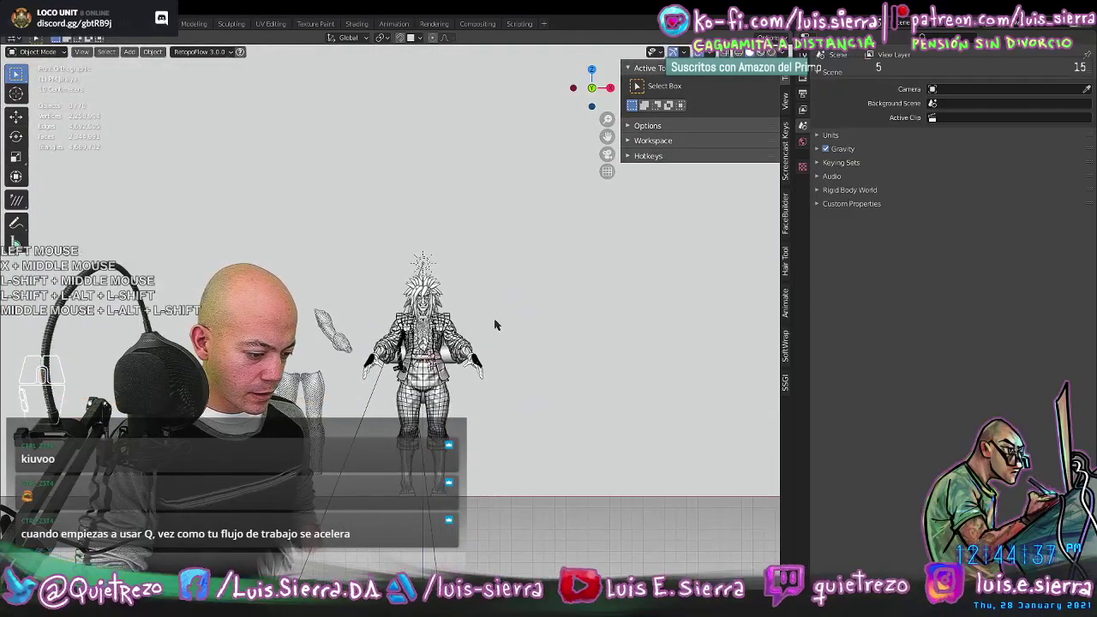
key("shift+c")
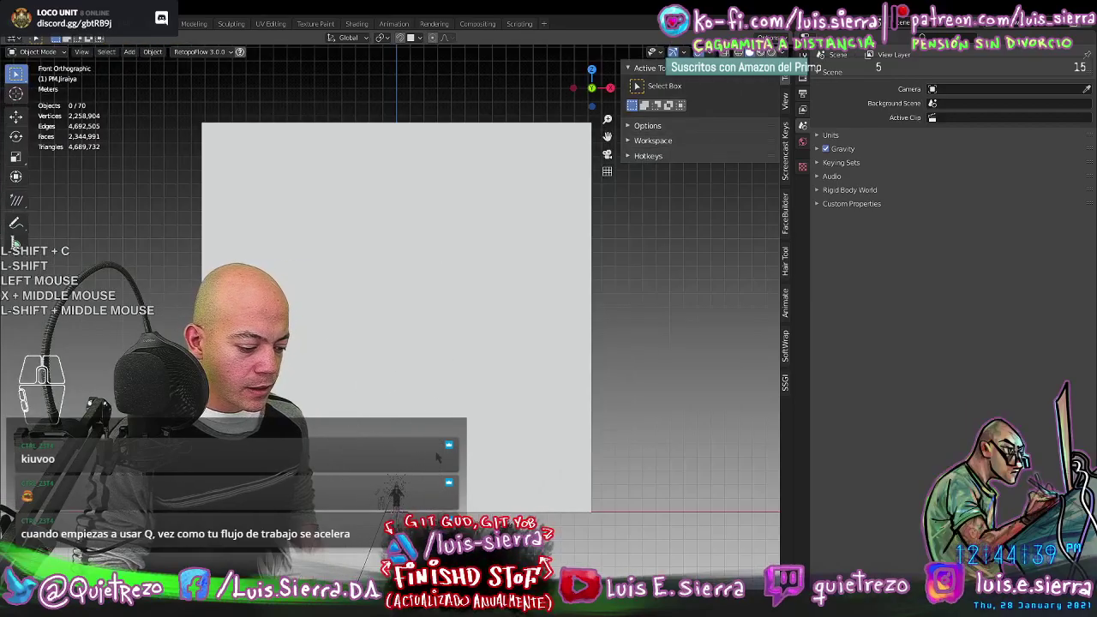
- Select the character's body mesh and check its dimensions in the transform properties
scroll(417, 389, "up", 6)
middle_click_drag(438, 457, 526, 313, "shift")
scroll(454, 326, "up", 4)
scroll(454, 326, "up", 3)
left_click(462, 345)
left_click(785, 79)
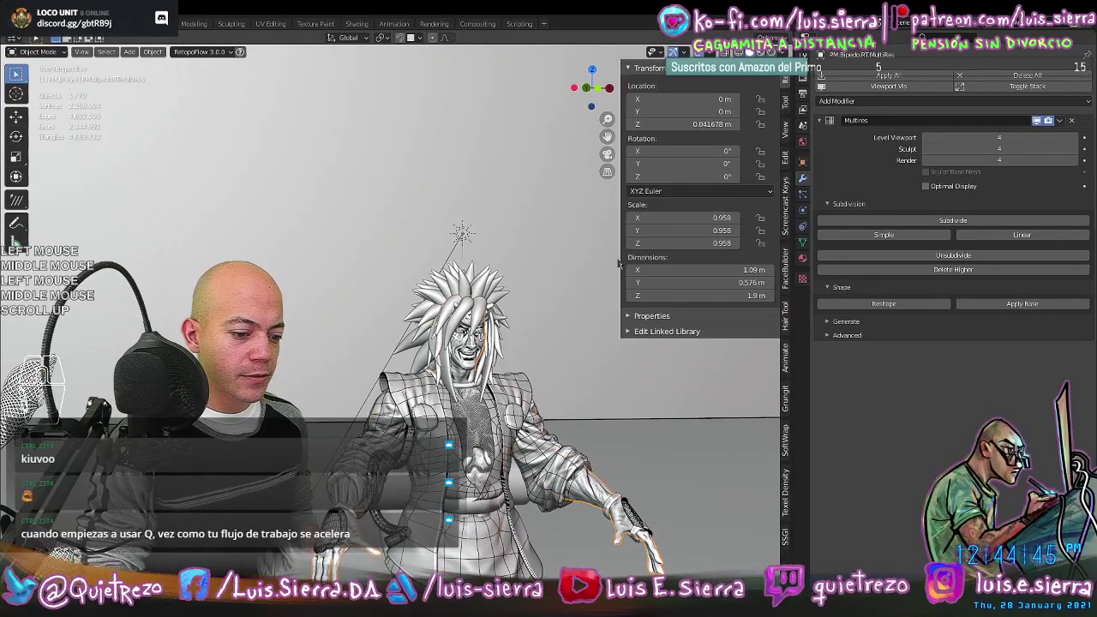
middle_click_drag(618, 264, 474, 205, "shift")
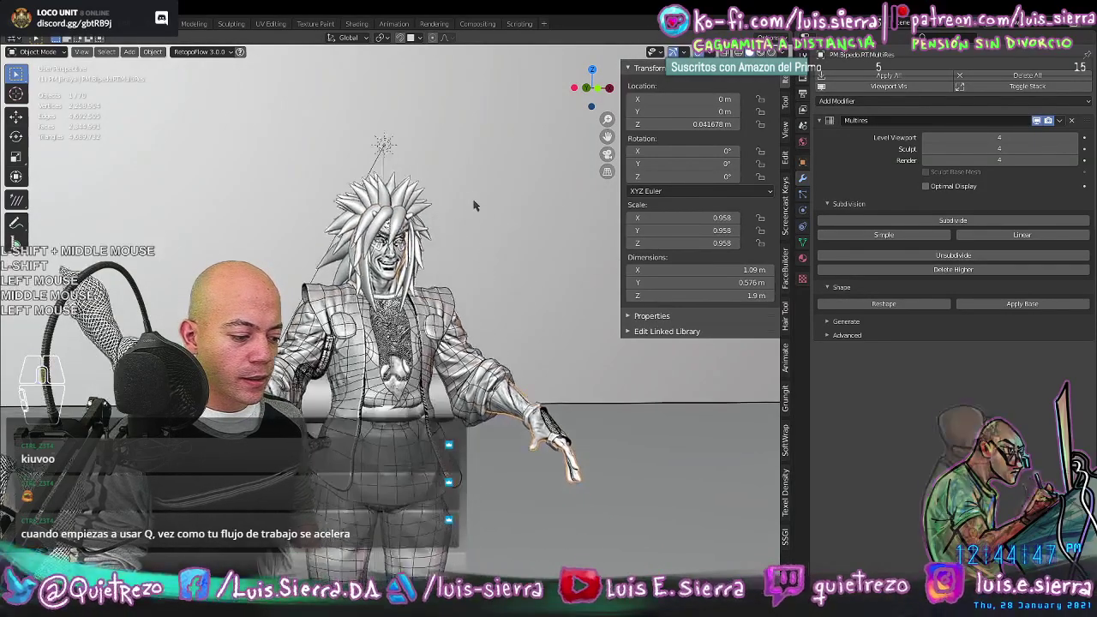
scroll(473, 205, "down", 3)
key("s")
key("Escape")
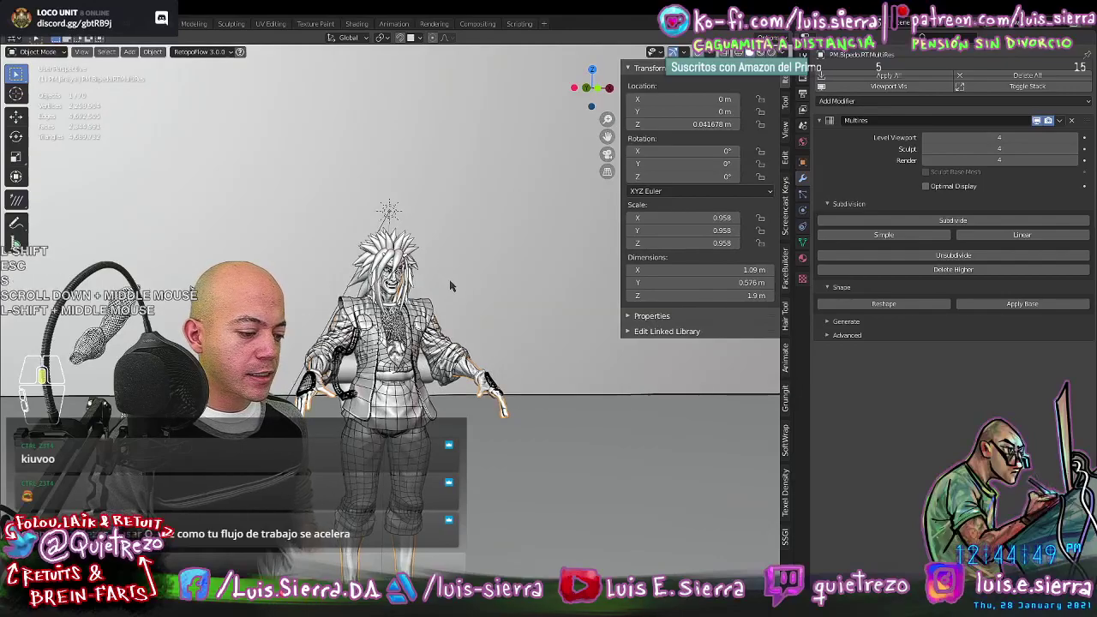
middle_click_drag(449, 281, 461, 314, "shift")
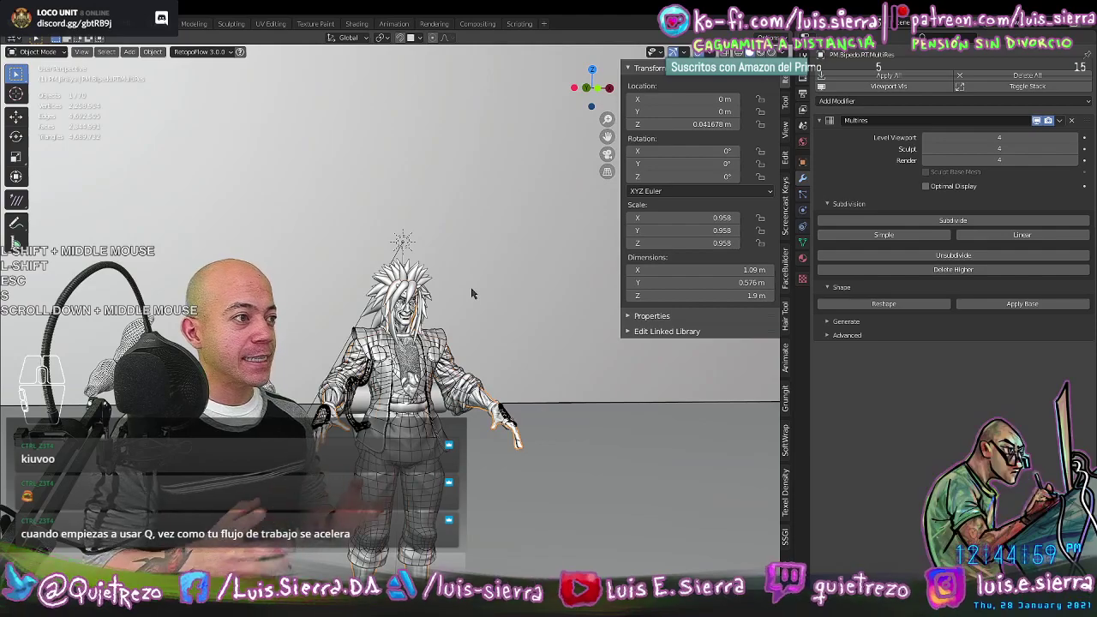
scroll(446, 288, "up", 2, "shift")
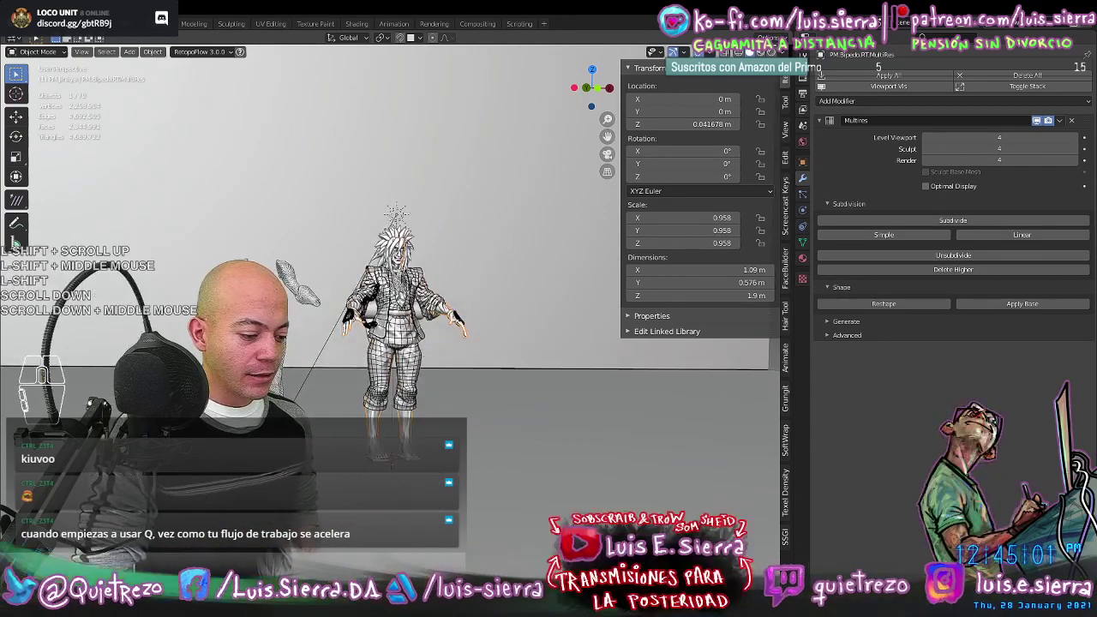
- Add a plane mesh at the world origin beneath the character
key("shift+a")
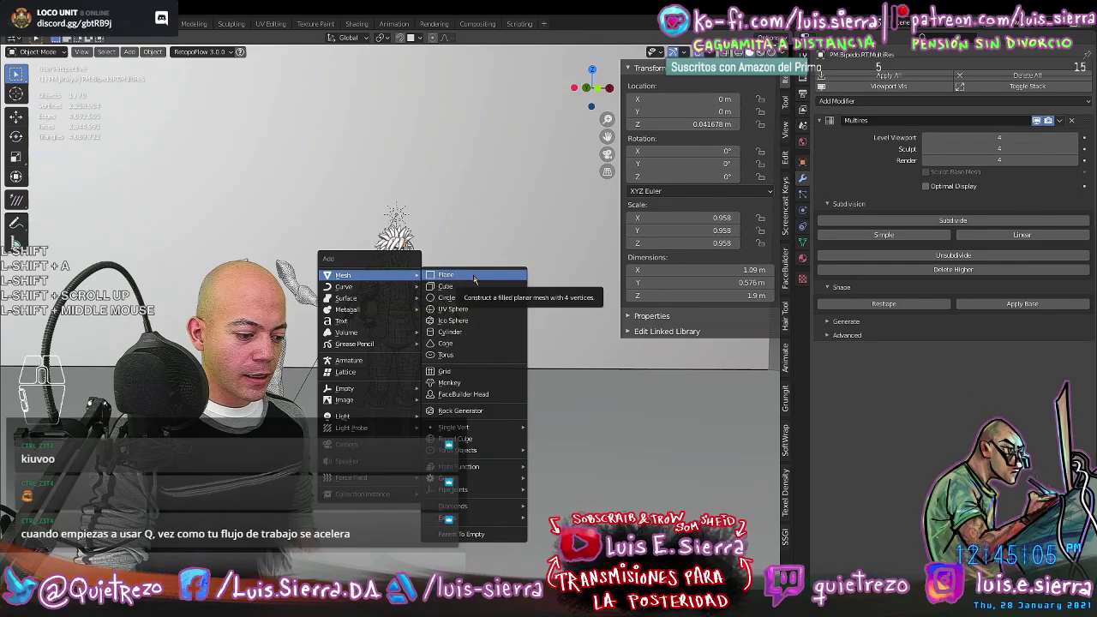
left_click(474, 279)
scroll(517, 485, "down", 3)
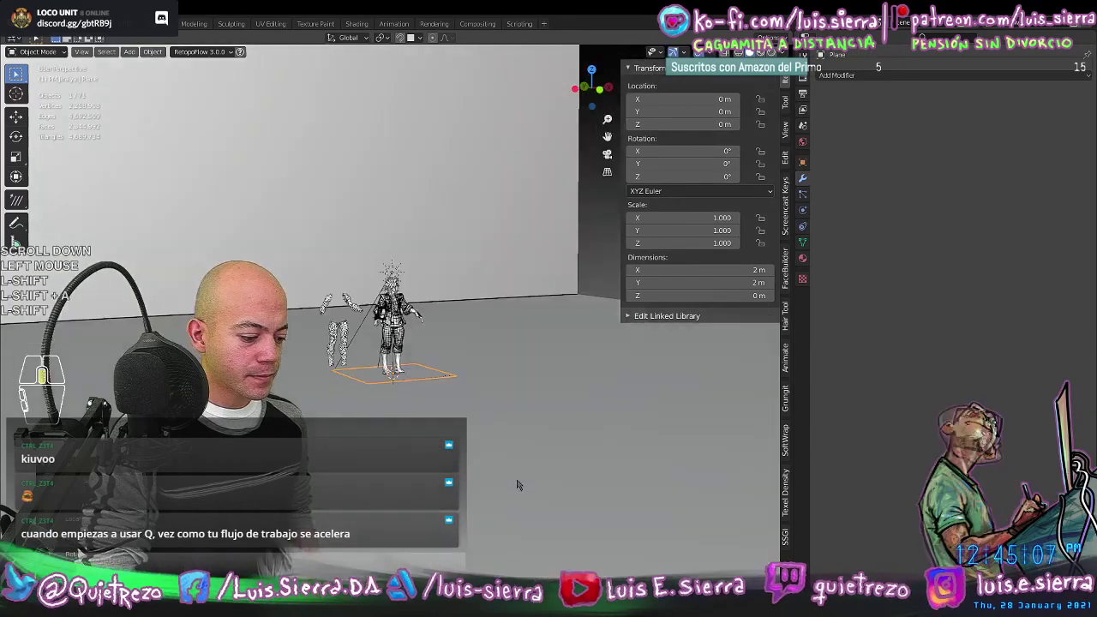
middle_click_drag(437, 296, 390, 338)
scroll(451, 335, "up", 3)
scroll(428, 335, "down", 1)
middle_click_drag(390, 338, 401, 254, "shift")
key("Tab")
key("a")
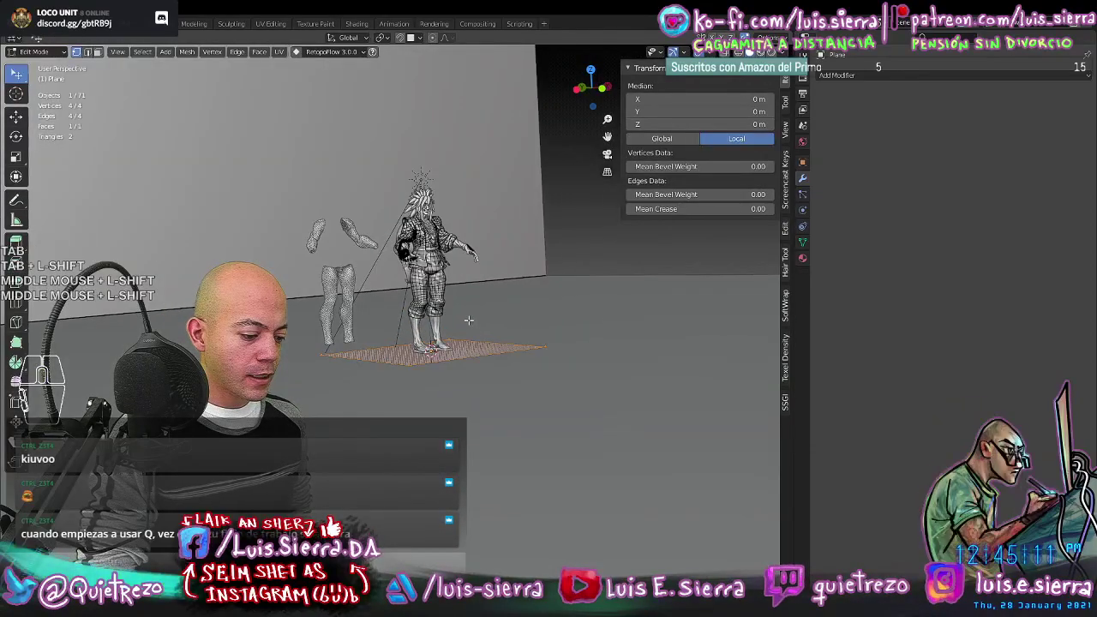
middle_click_drag(493, 334, 456, 334)
key("Tab")
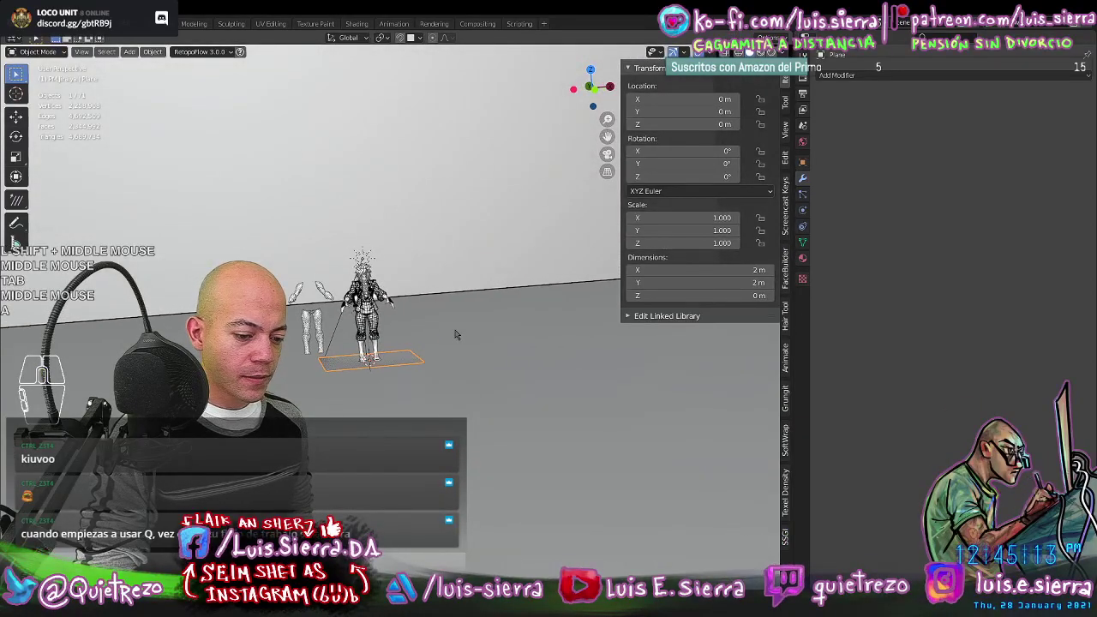
- Move the plane up 1.915 m along the global Z axis
key("g")
middle_click(456, 334)
key("z")
key("KP_1")
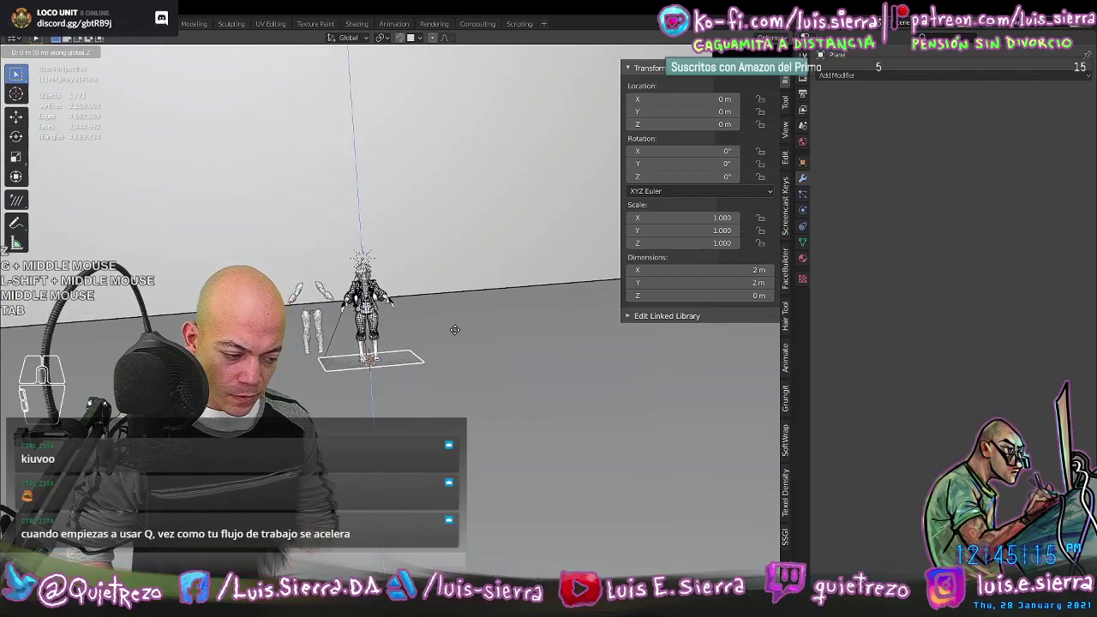
key("KP_Decimal")
key("KP_9")
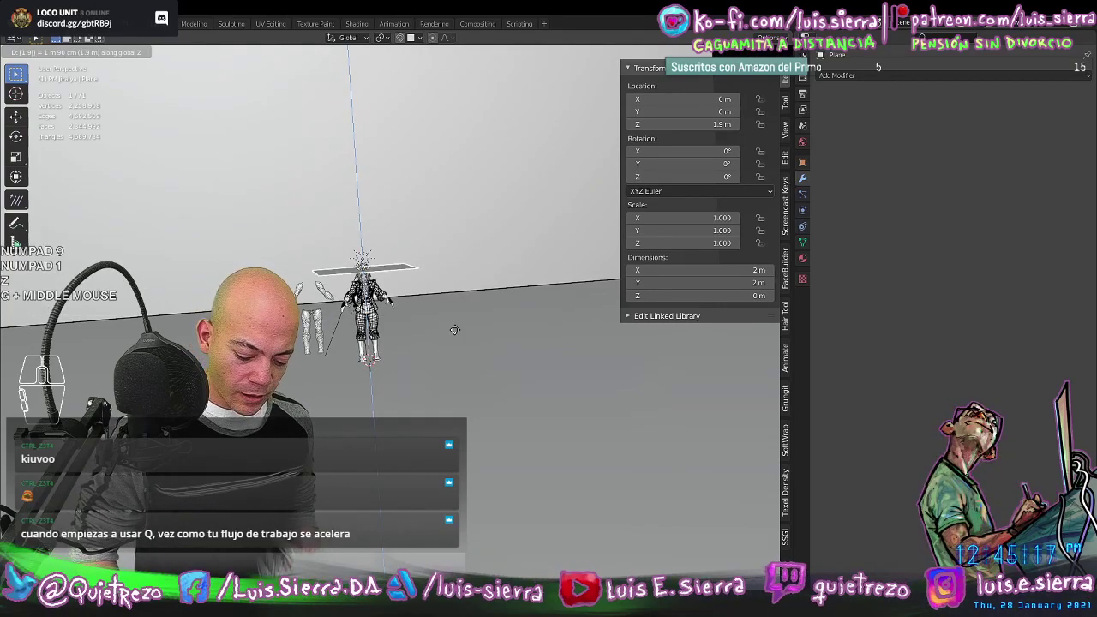
key("KP_1")
key("KP_5")
key("Return")
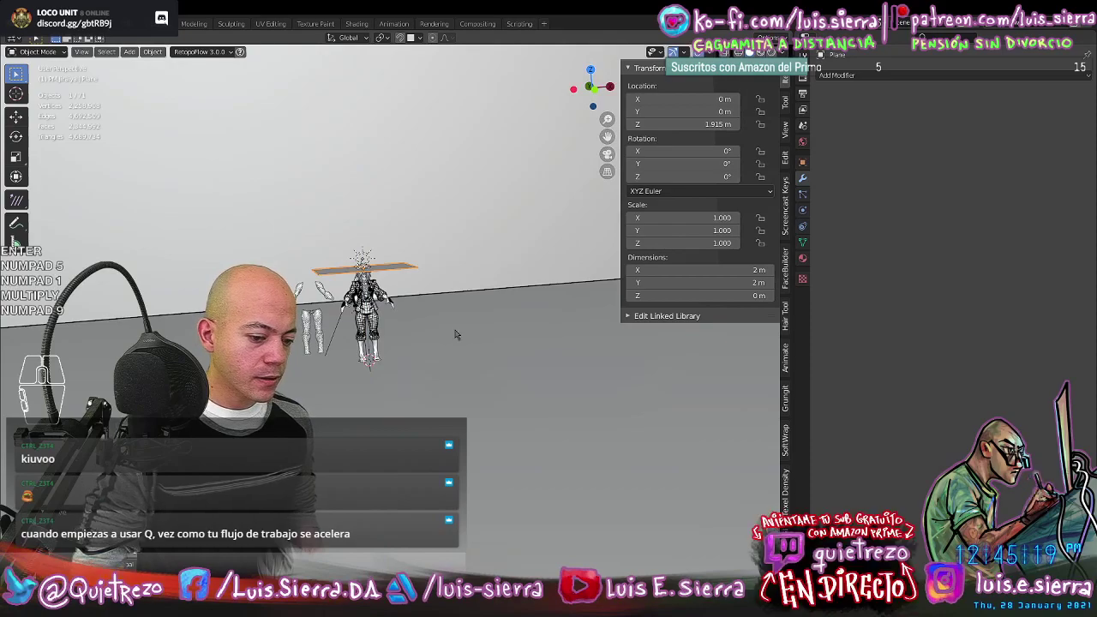
- Multiply the Z distance of the last move by 15 to raise the plane to 28.725 m
left_click(129, 551)
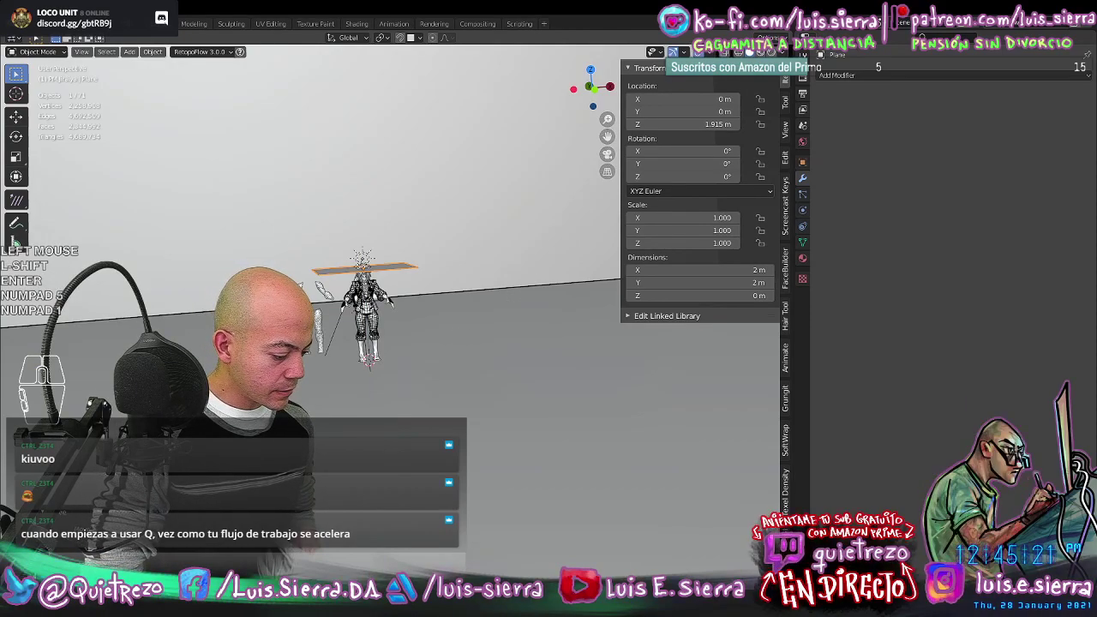
type("*15")
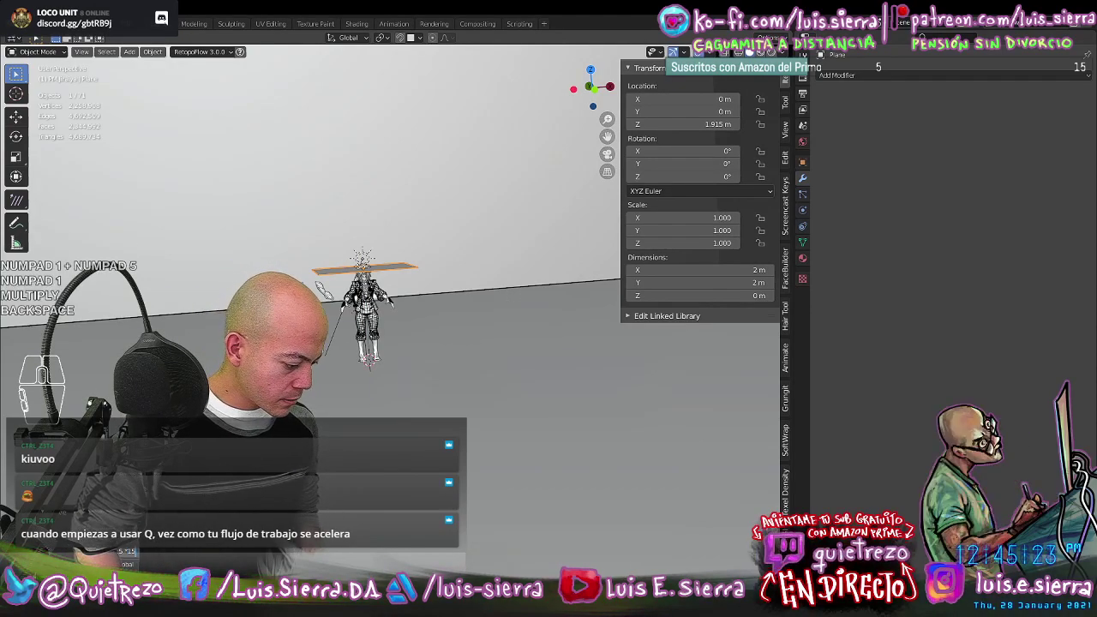
key("Return")
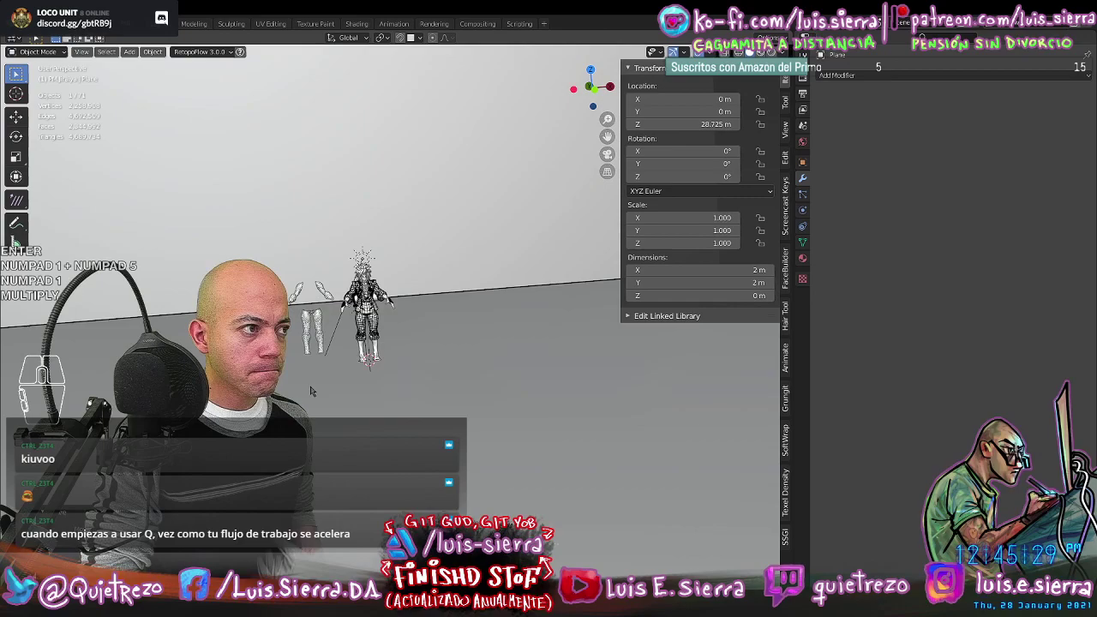
key("alt")
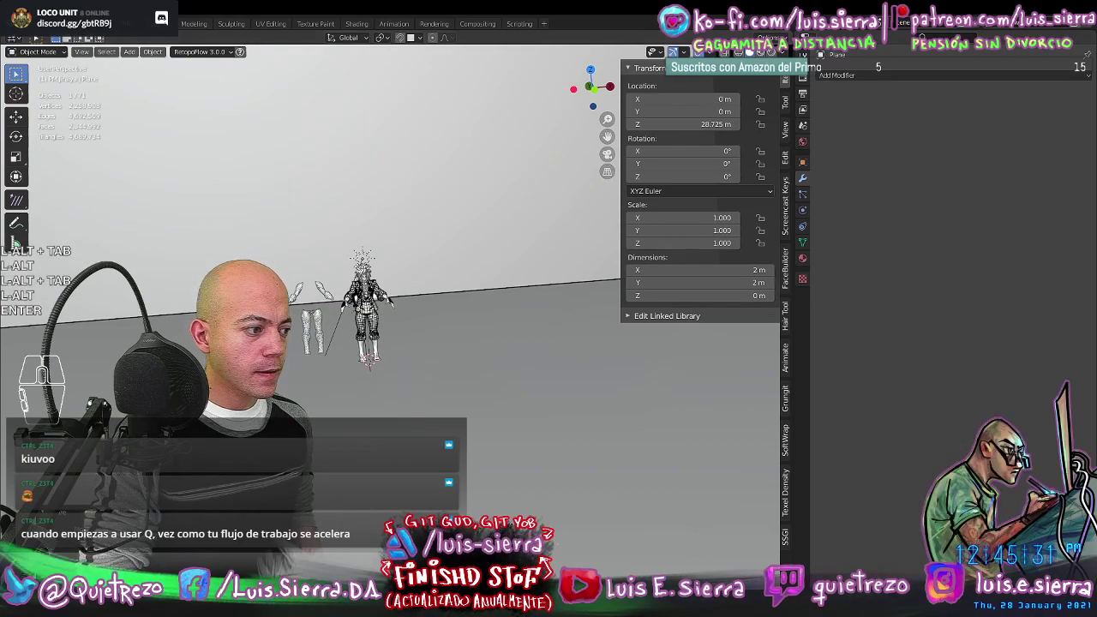